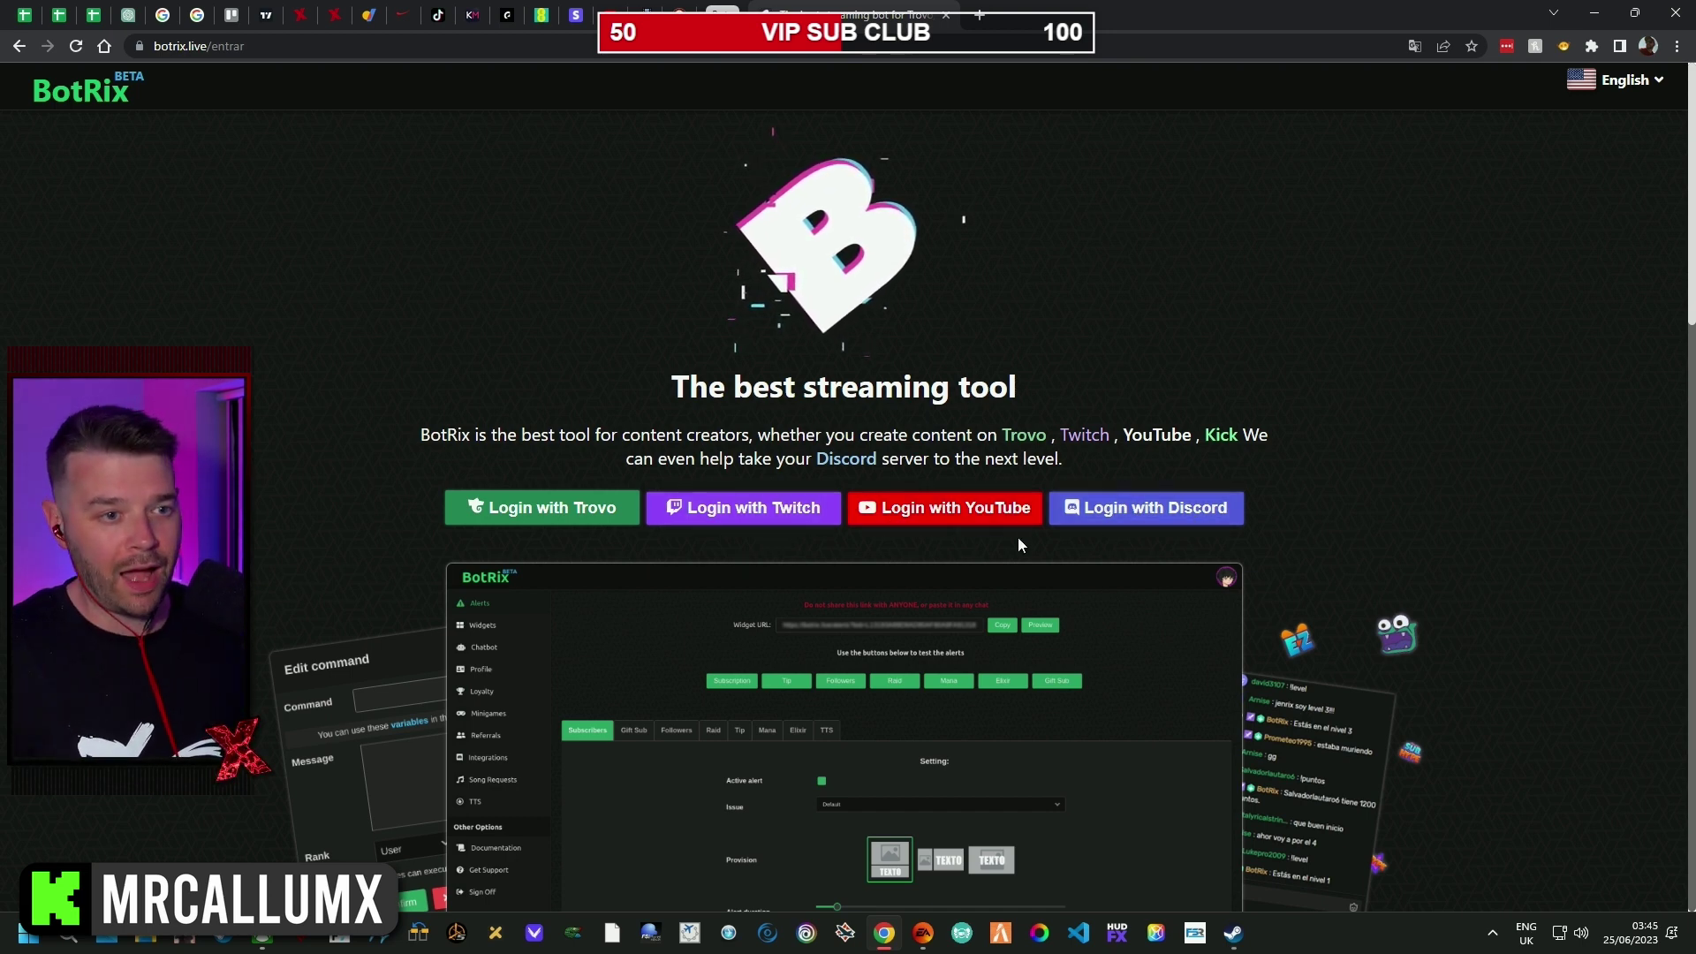
Log into BotRix with the Twitch account and close the Premium offer popup
left_click(745, 517)
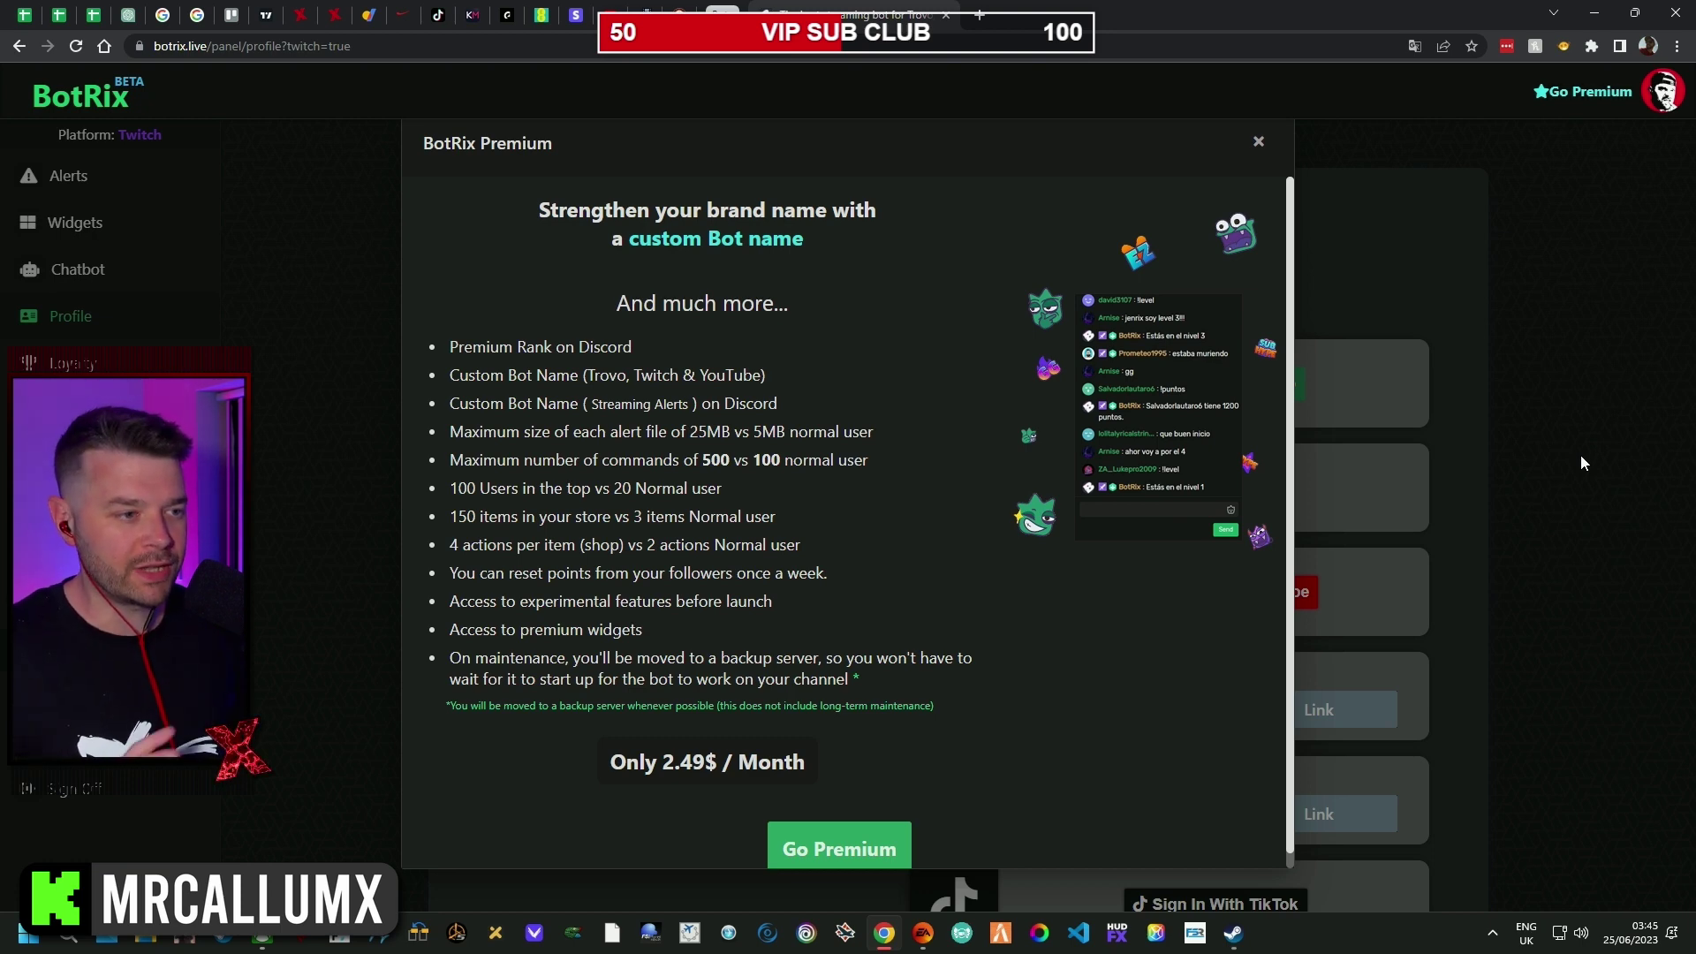
left_click(1258, 143)
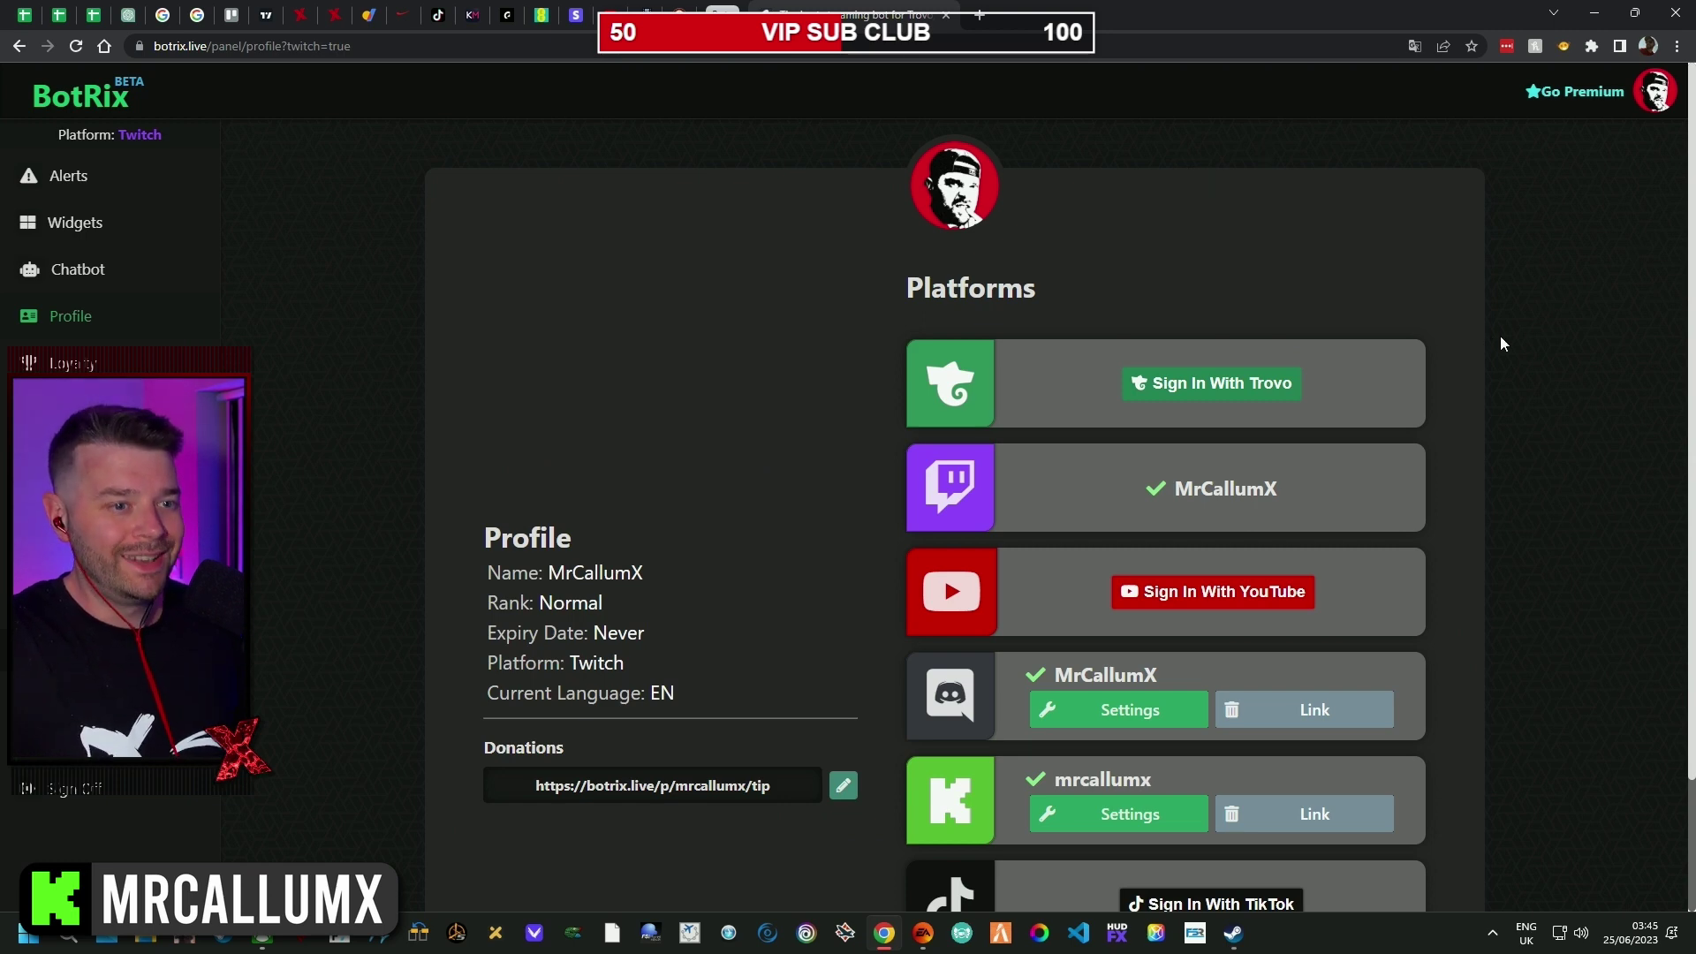
scroll(1505, 336, "down", 2)
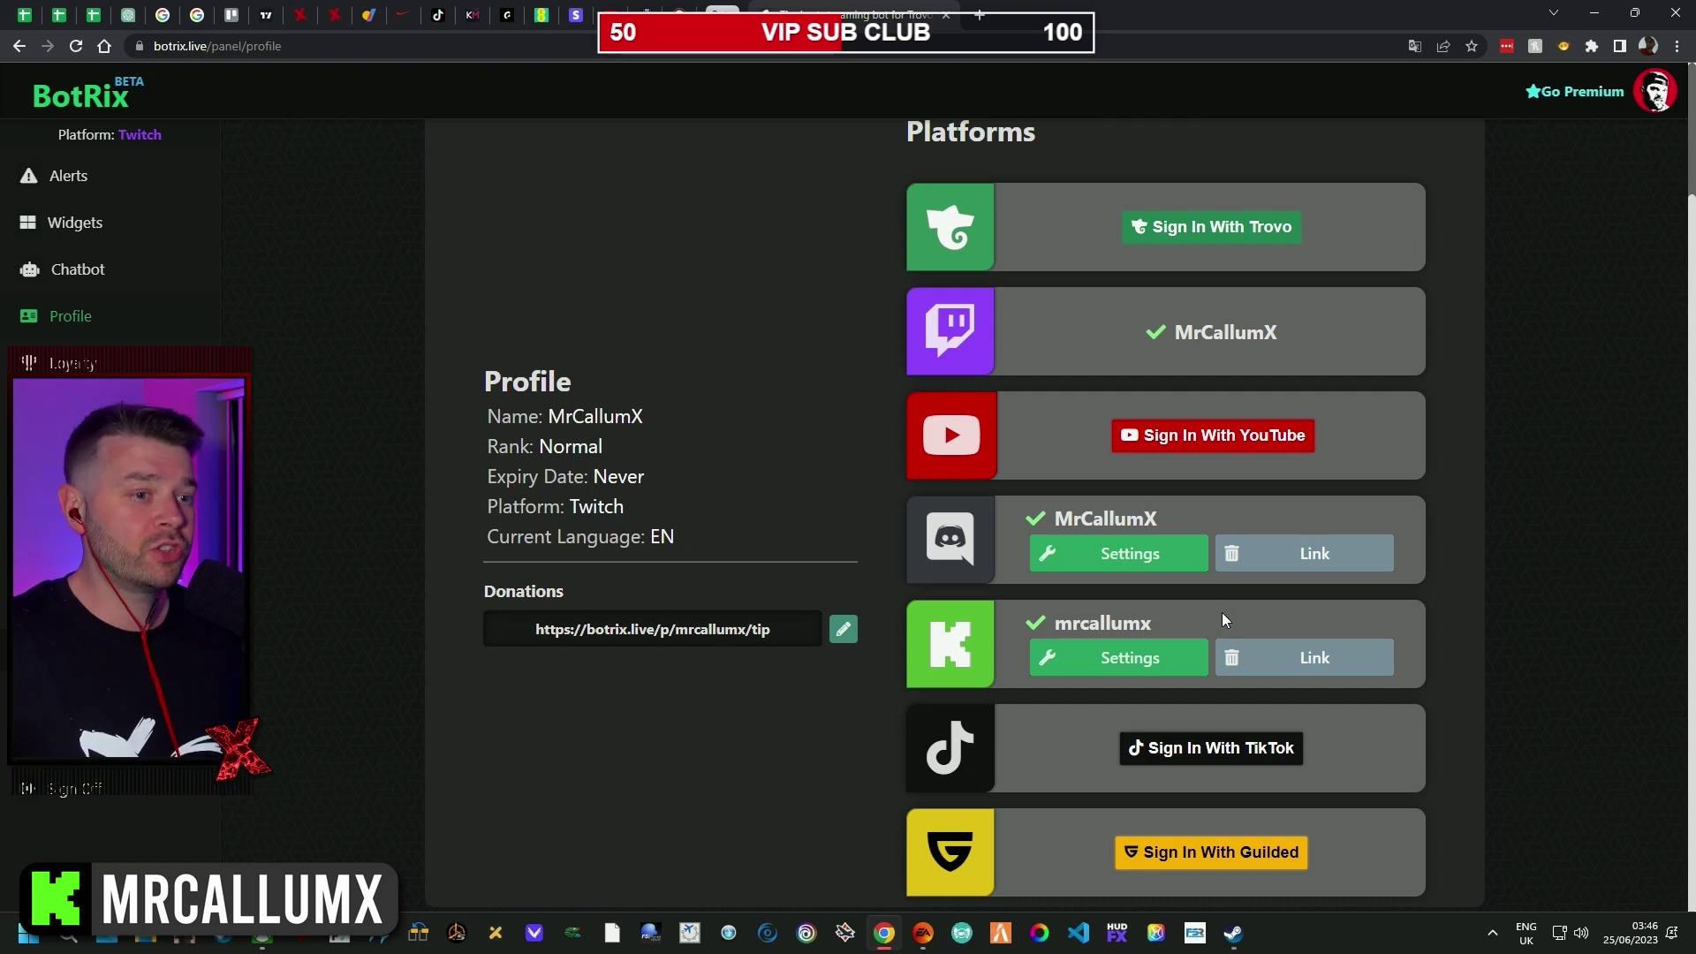
Set the BotRix dashboard platform to Kick and switch to the Kick channel page
left_click(1139, 667)
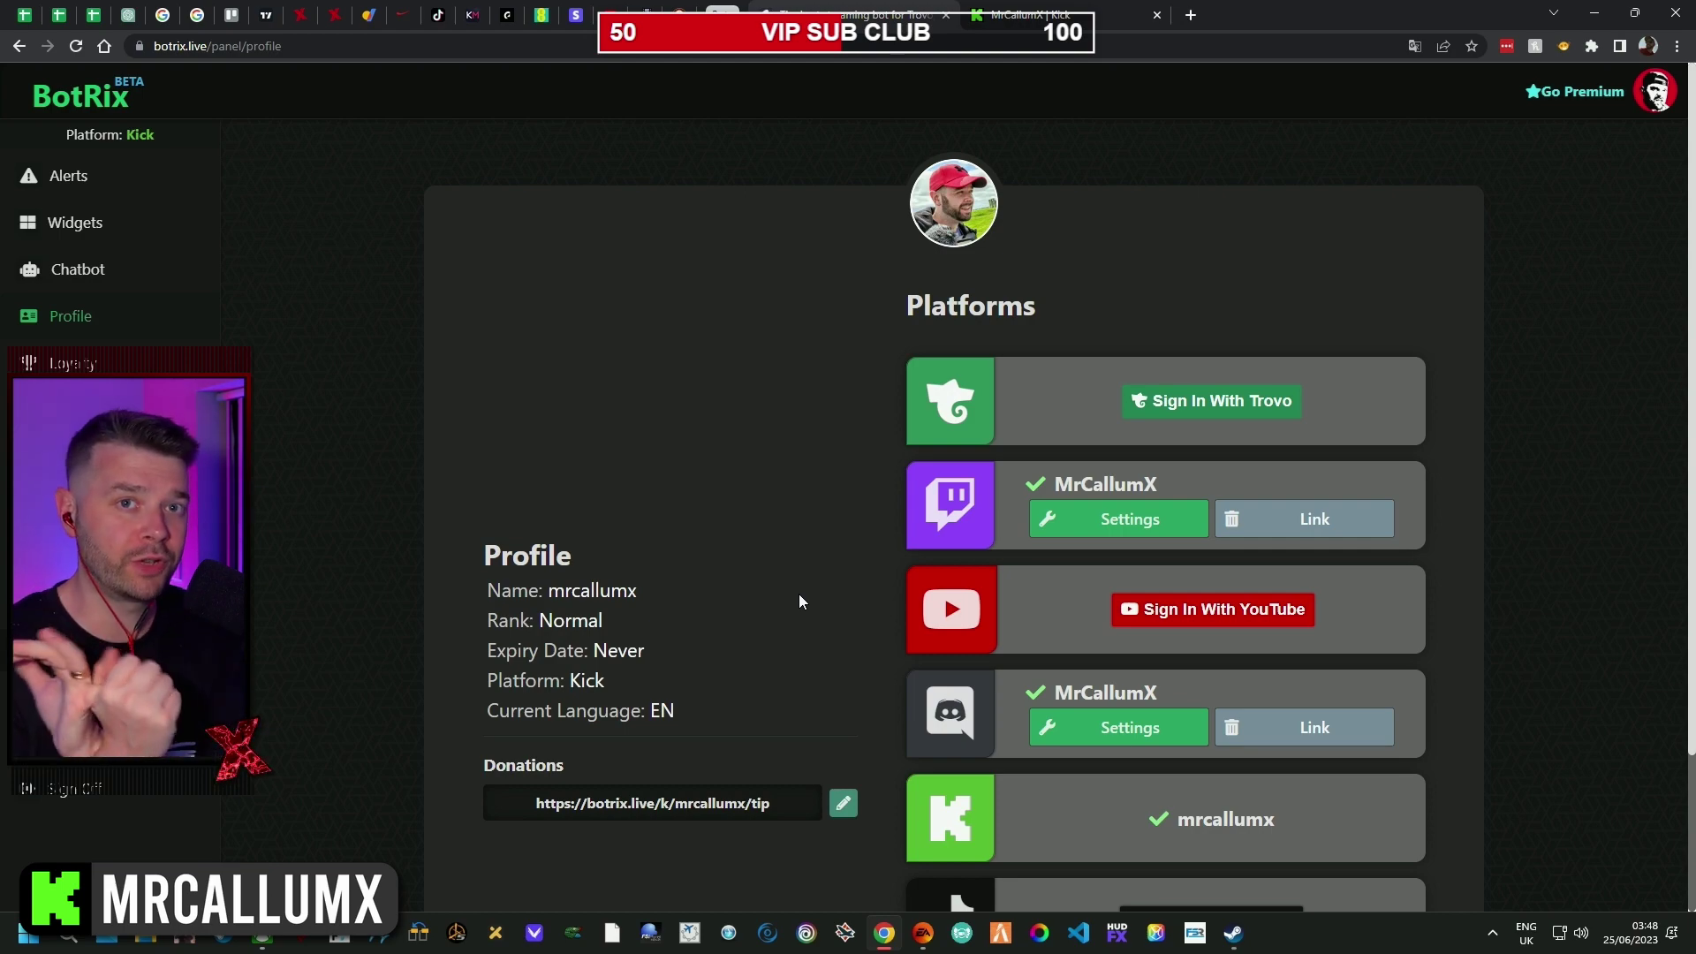
left_click(1060, 15)
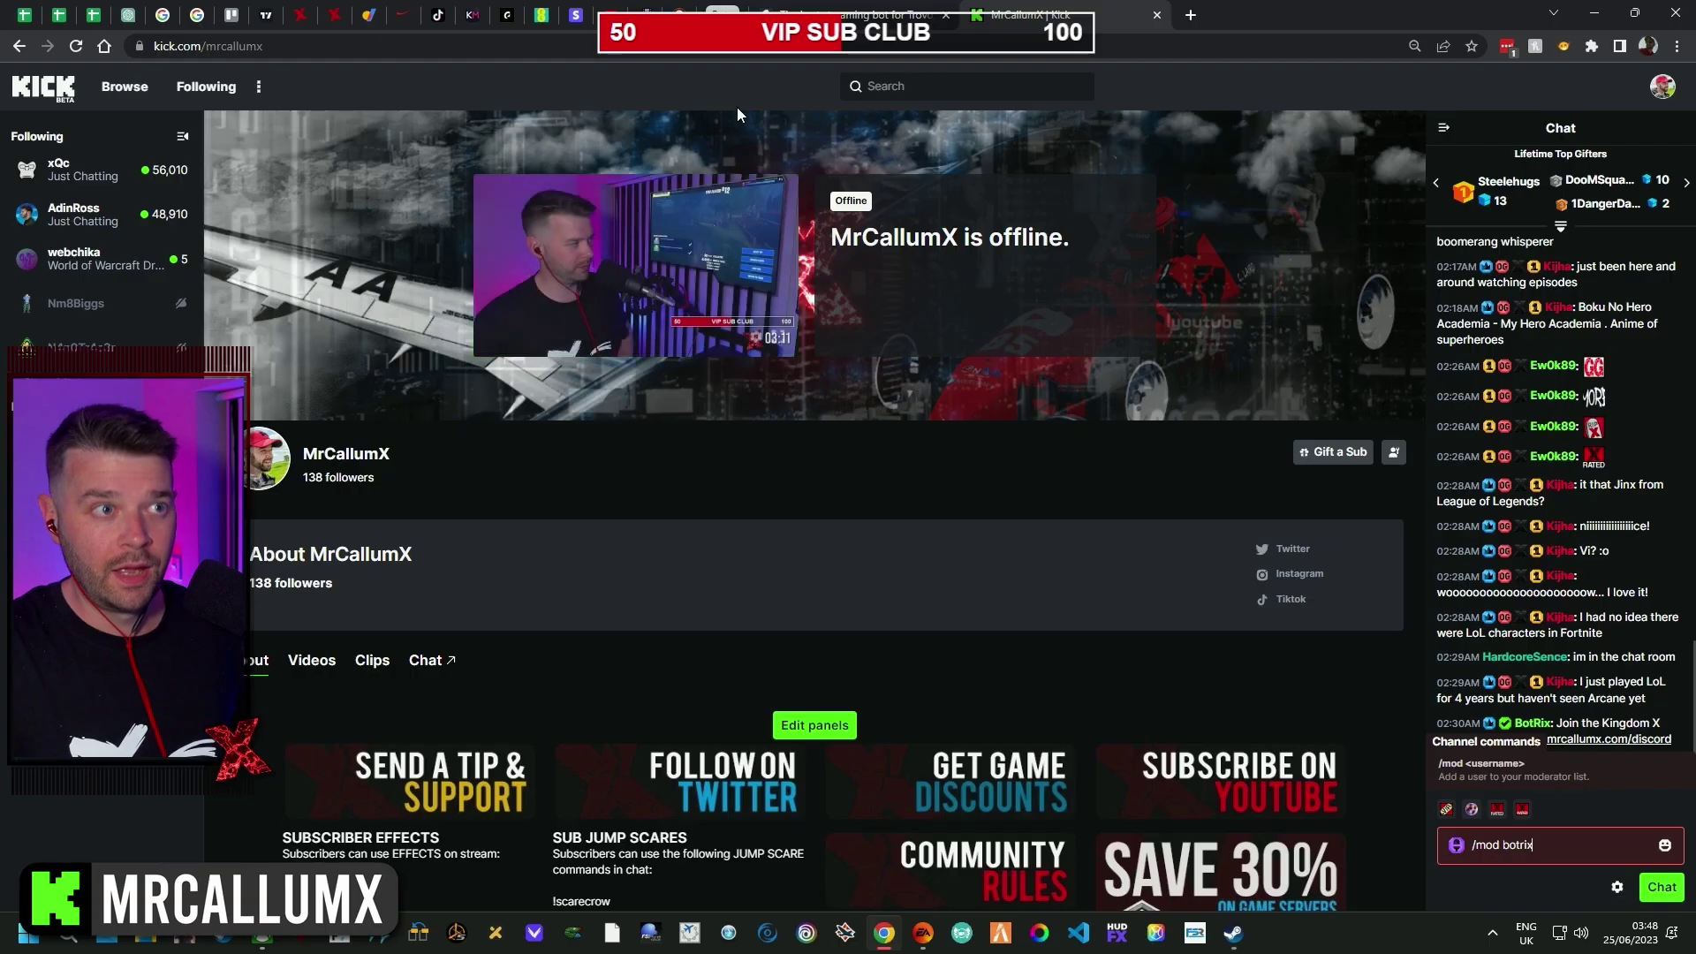
Return from the Kick channel to the BotRix profile tab
left_click(874, 15)
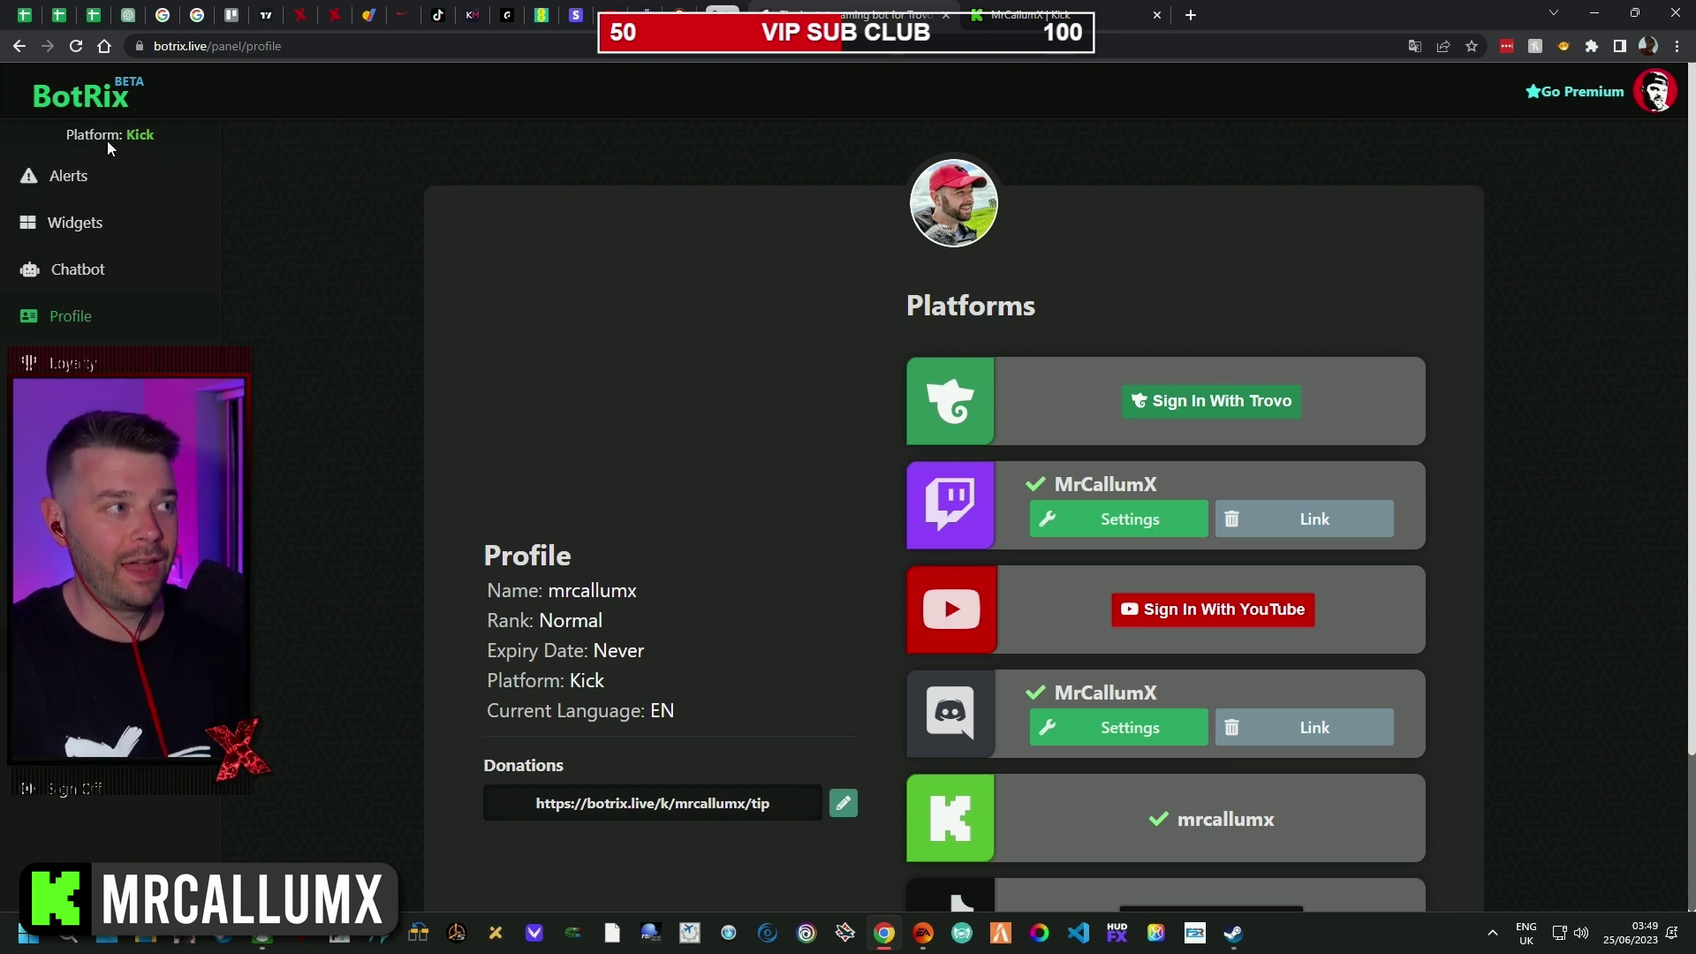
Open Alerts and keep the alert style set to BotRix
left_click(76, 178)
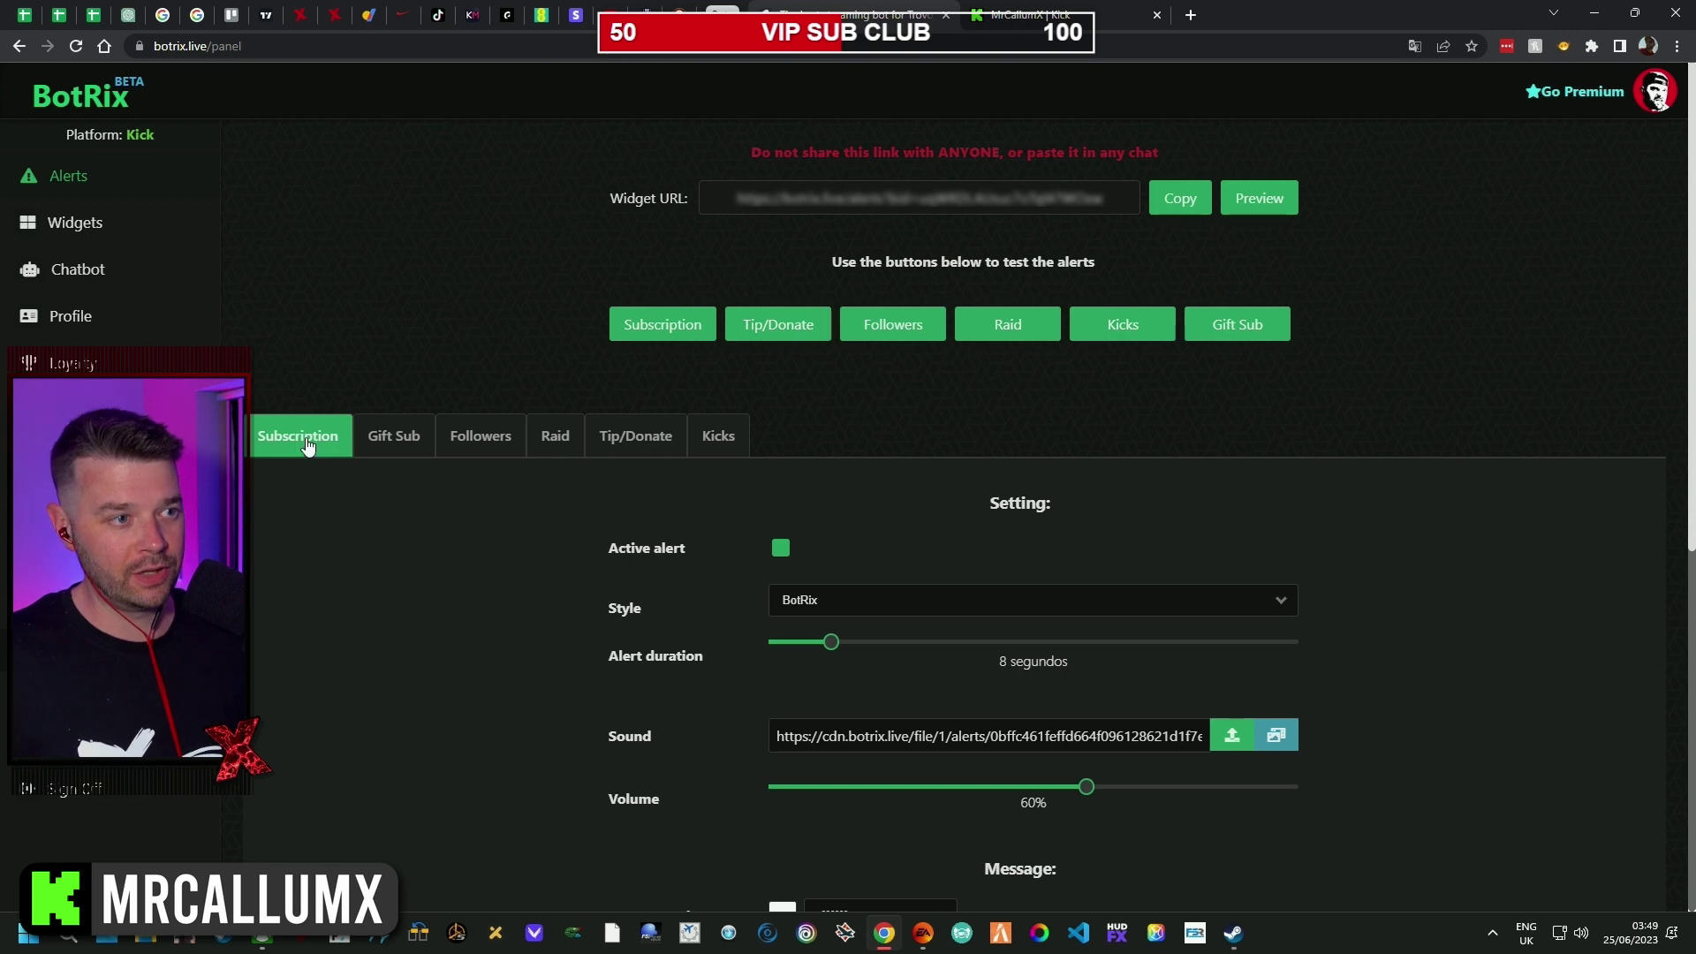
scroll(522, 545, "down", 2)
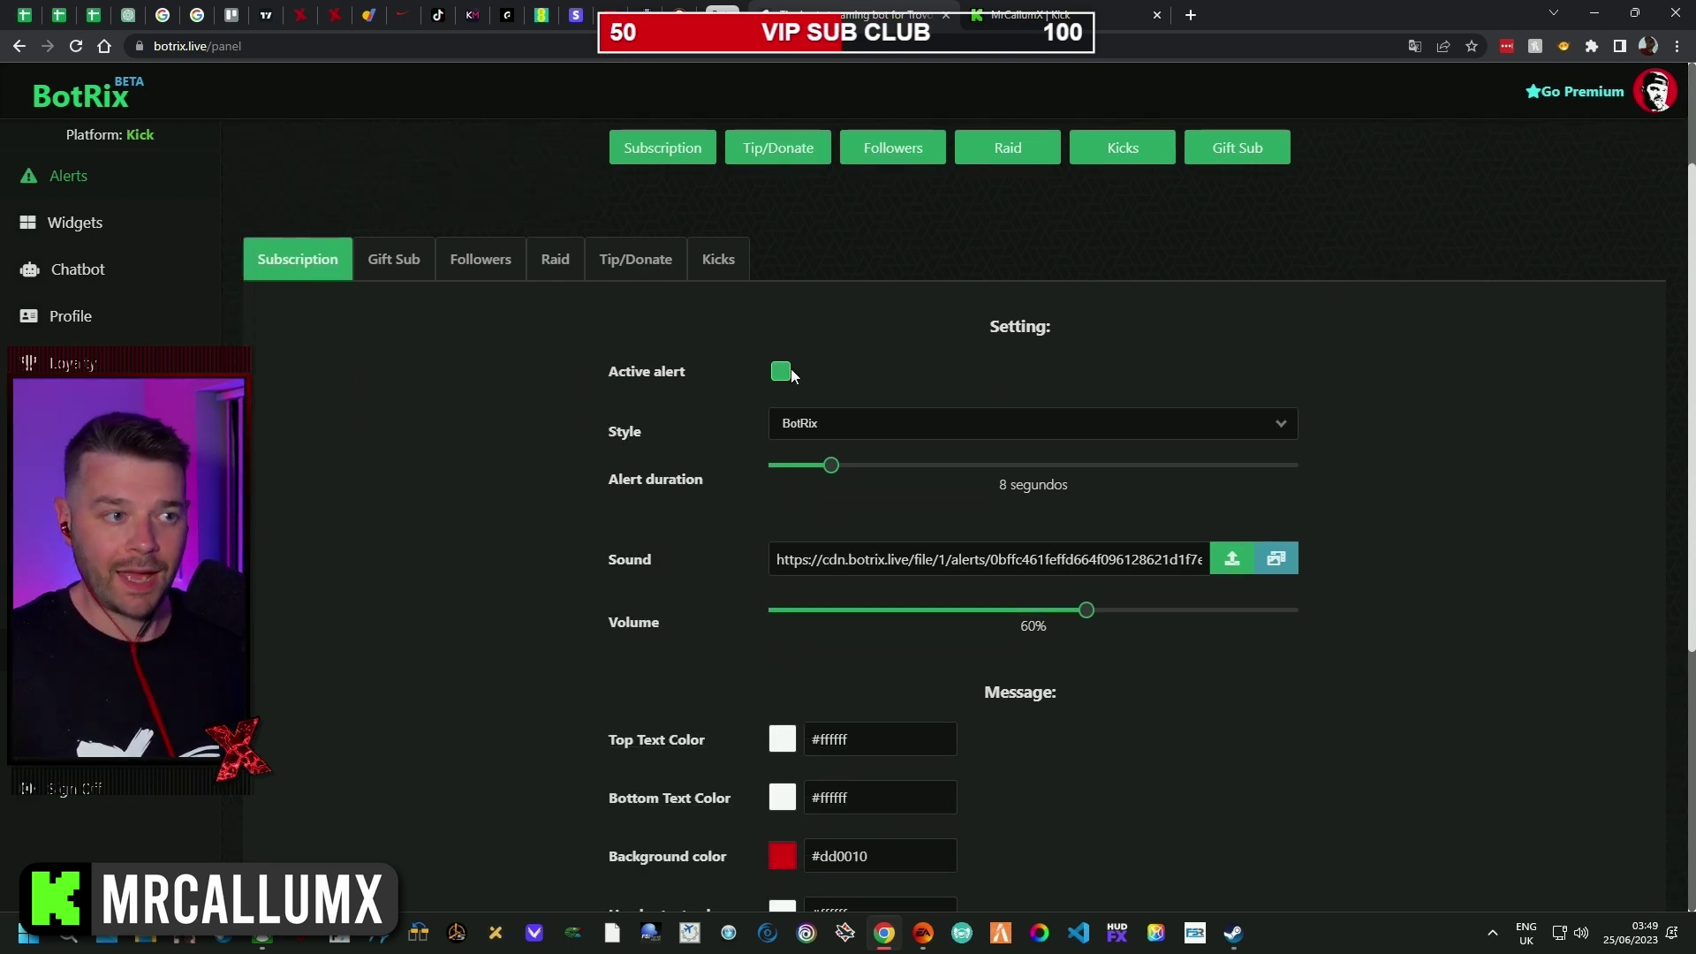
left_click(841, 429)
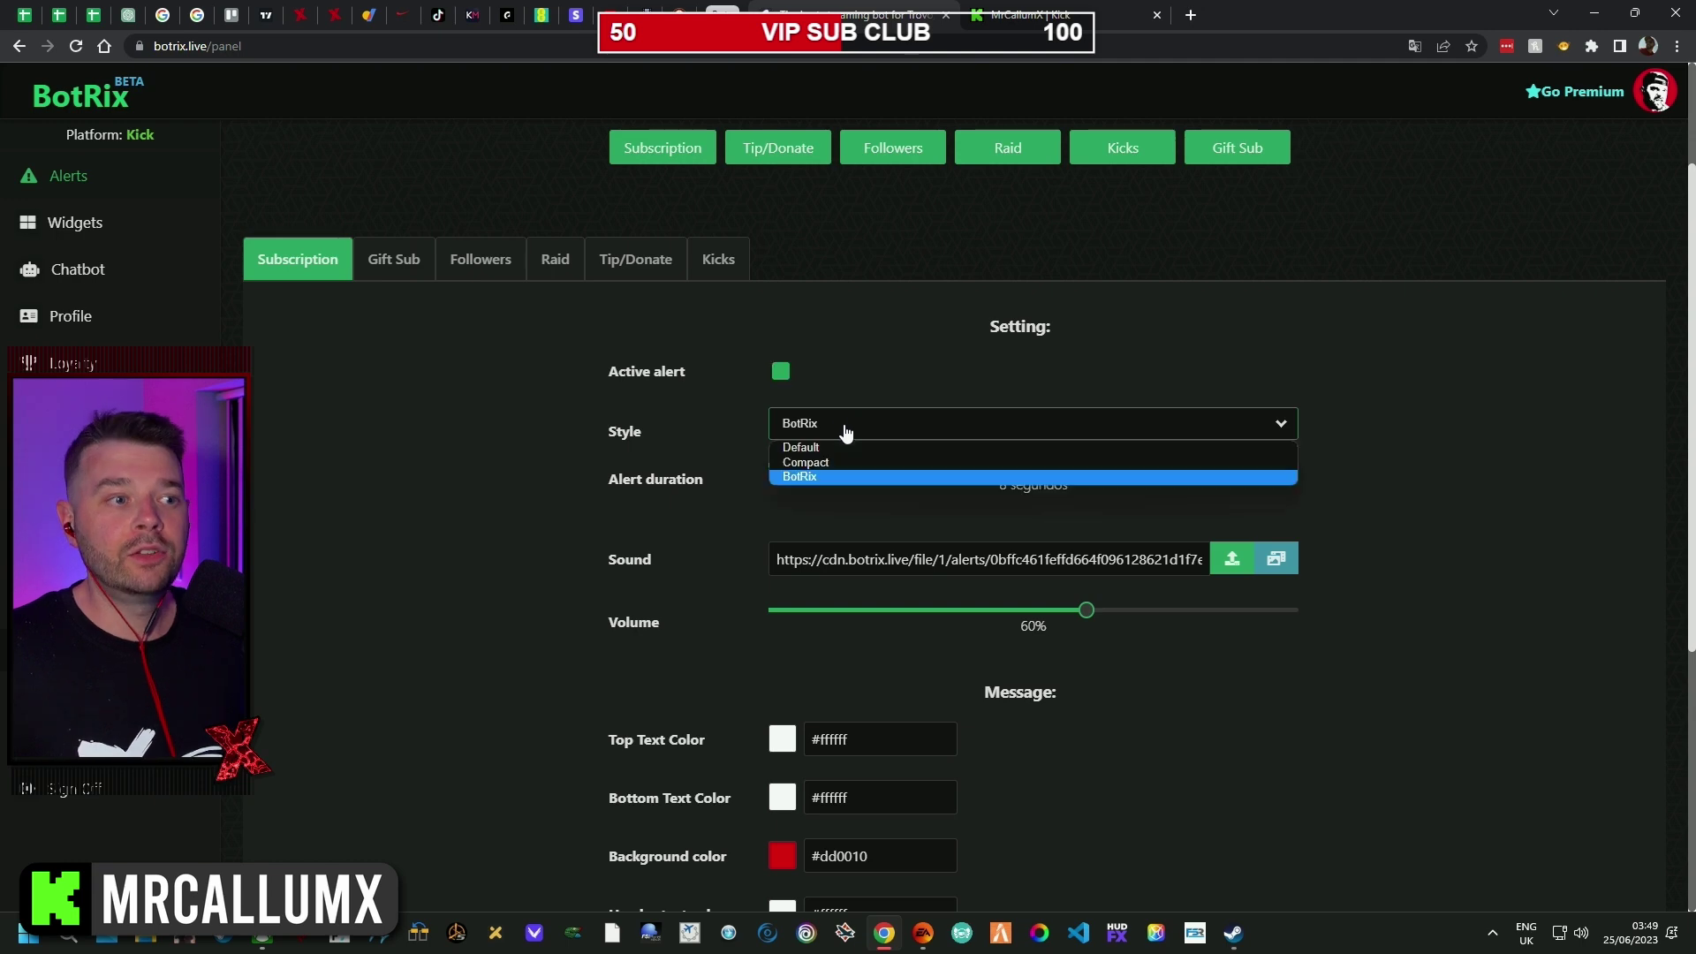
left_click(838, 476)
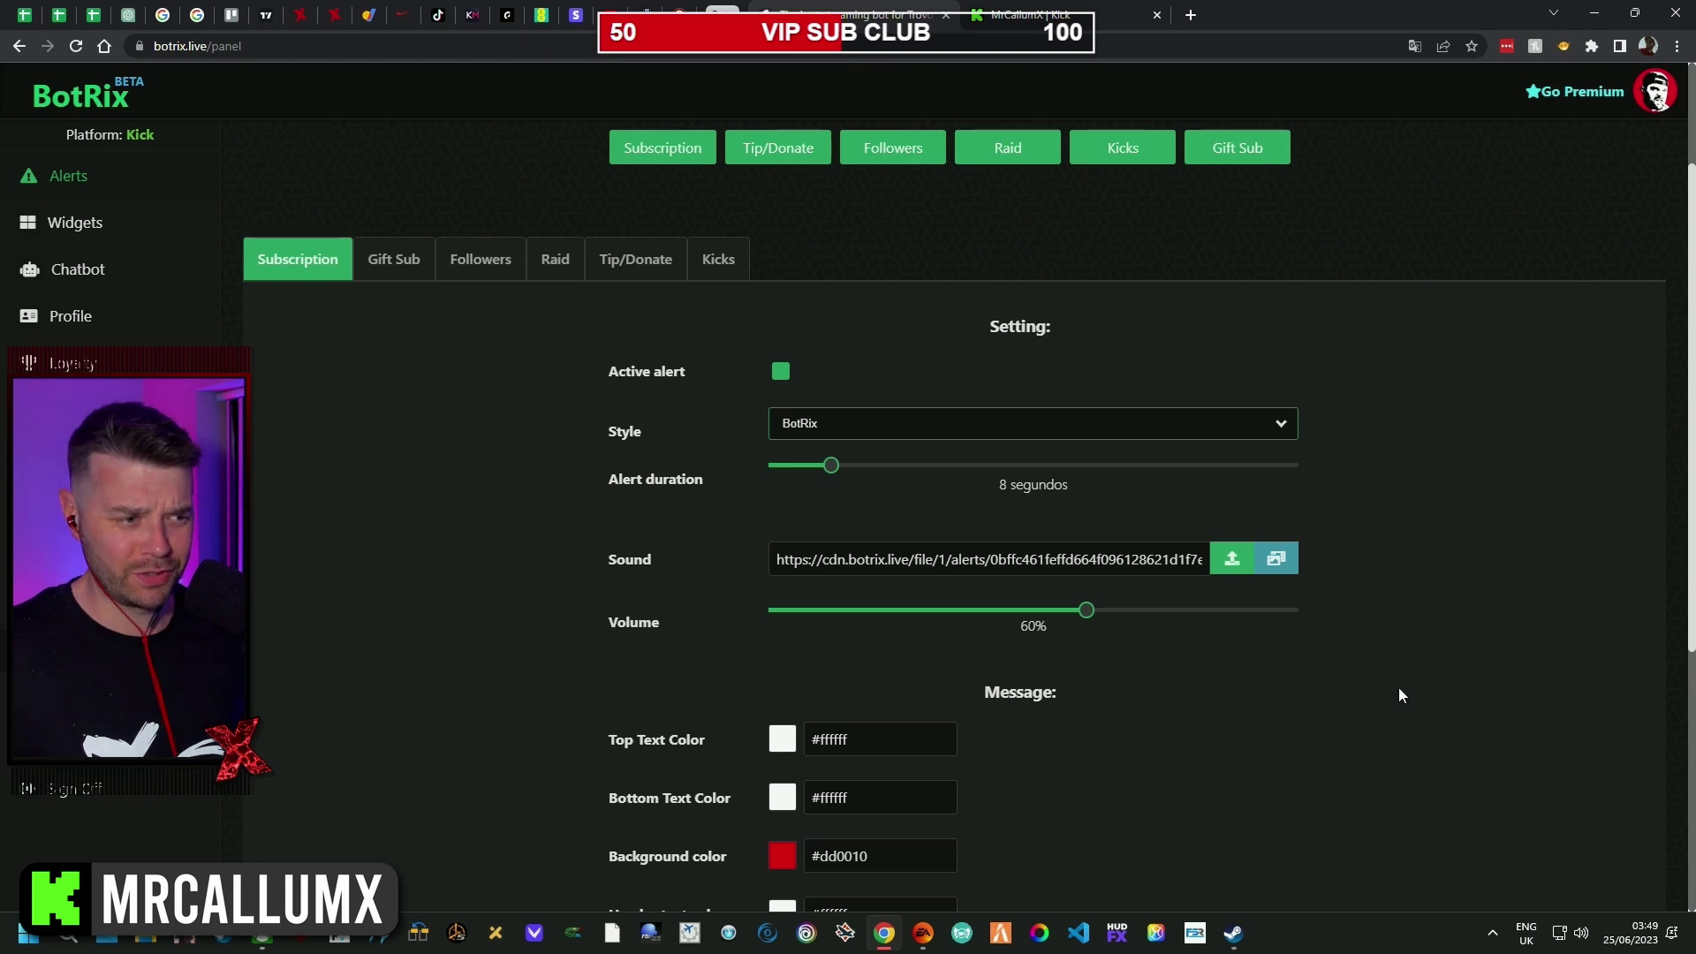
Review the Followers, Raid, Tip/Donate and Kicks alerts, ending on Subscription
scroll(1398, 693, "down", 2)
scroll(708, 563, "down", 2)
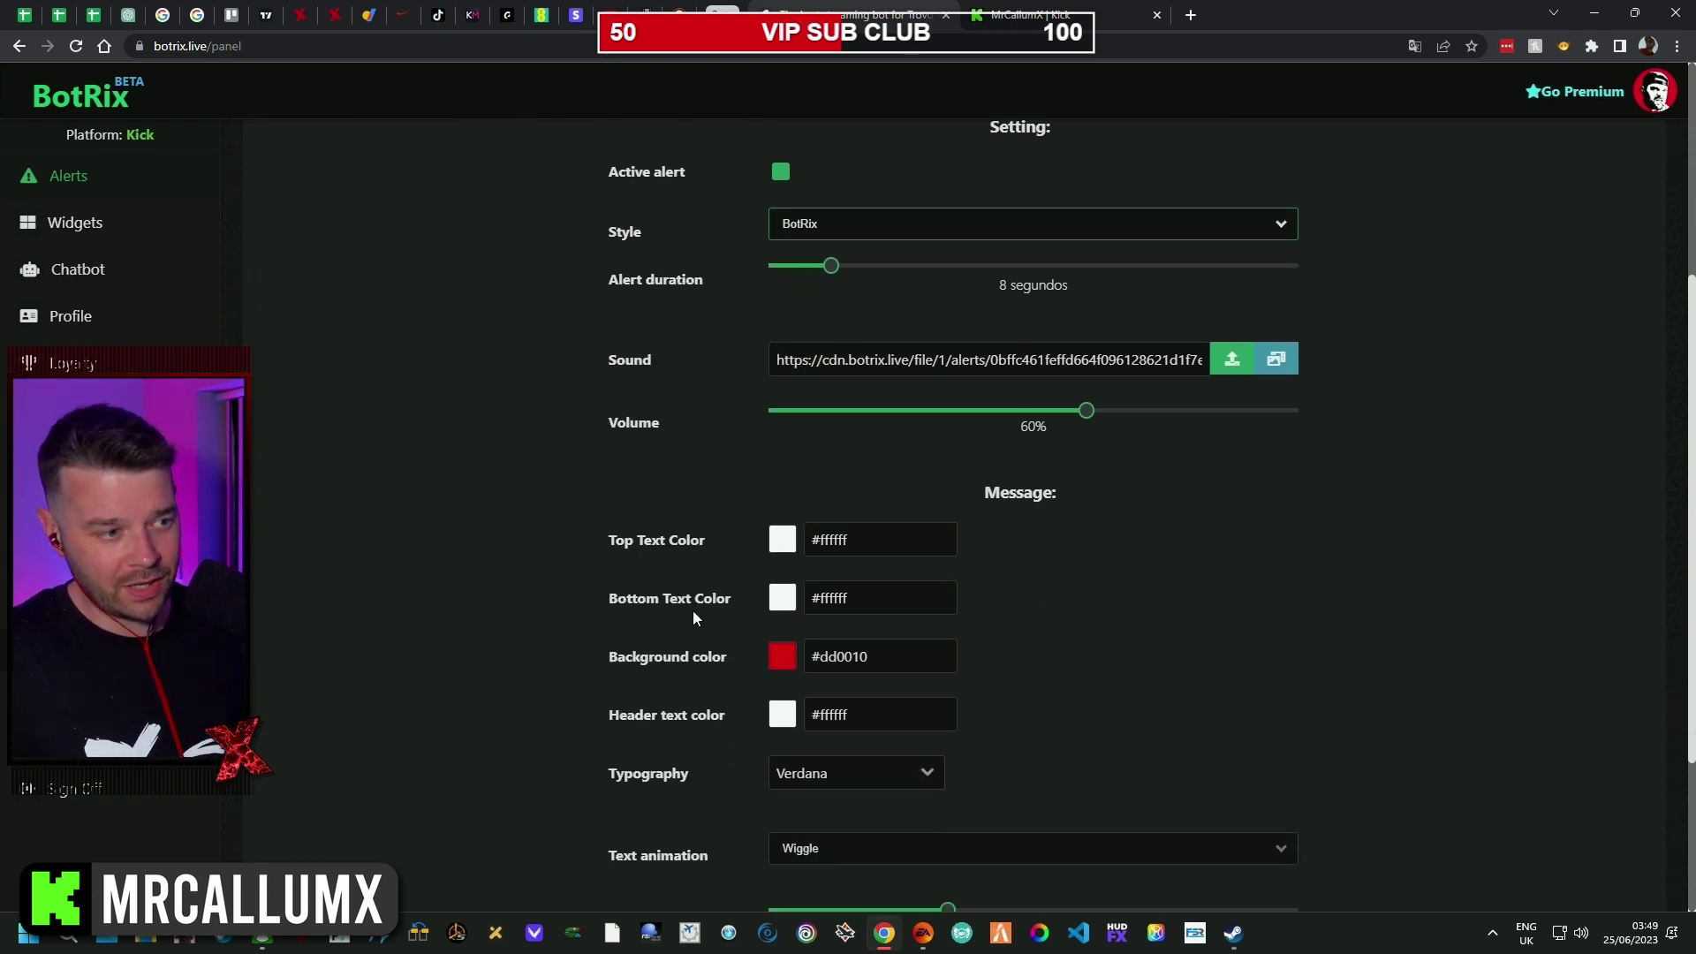
scroll(1128, 613, "up", 6)
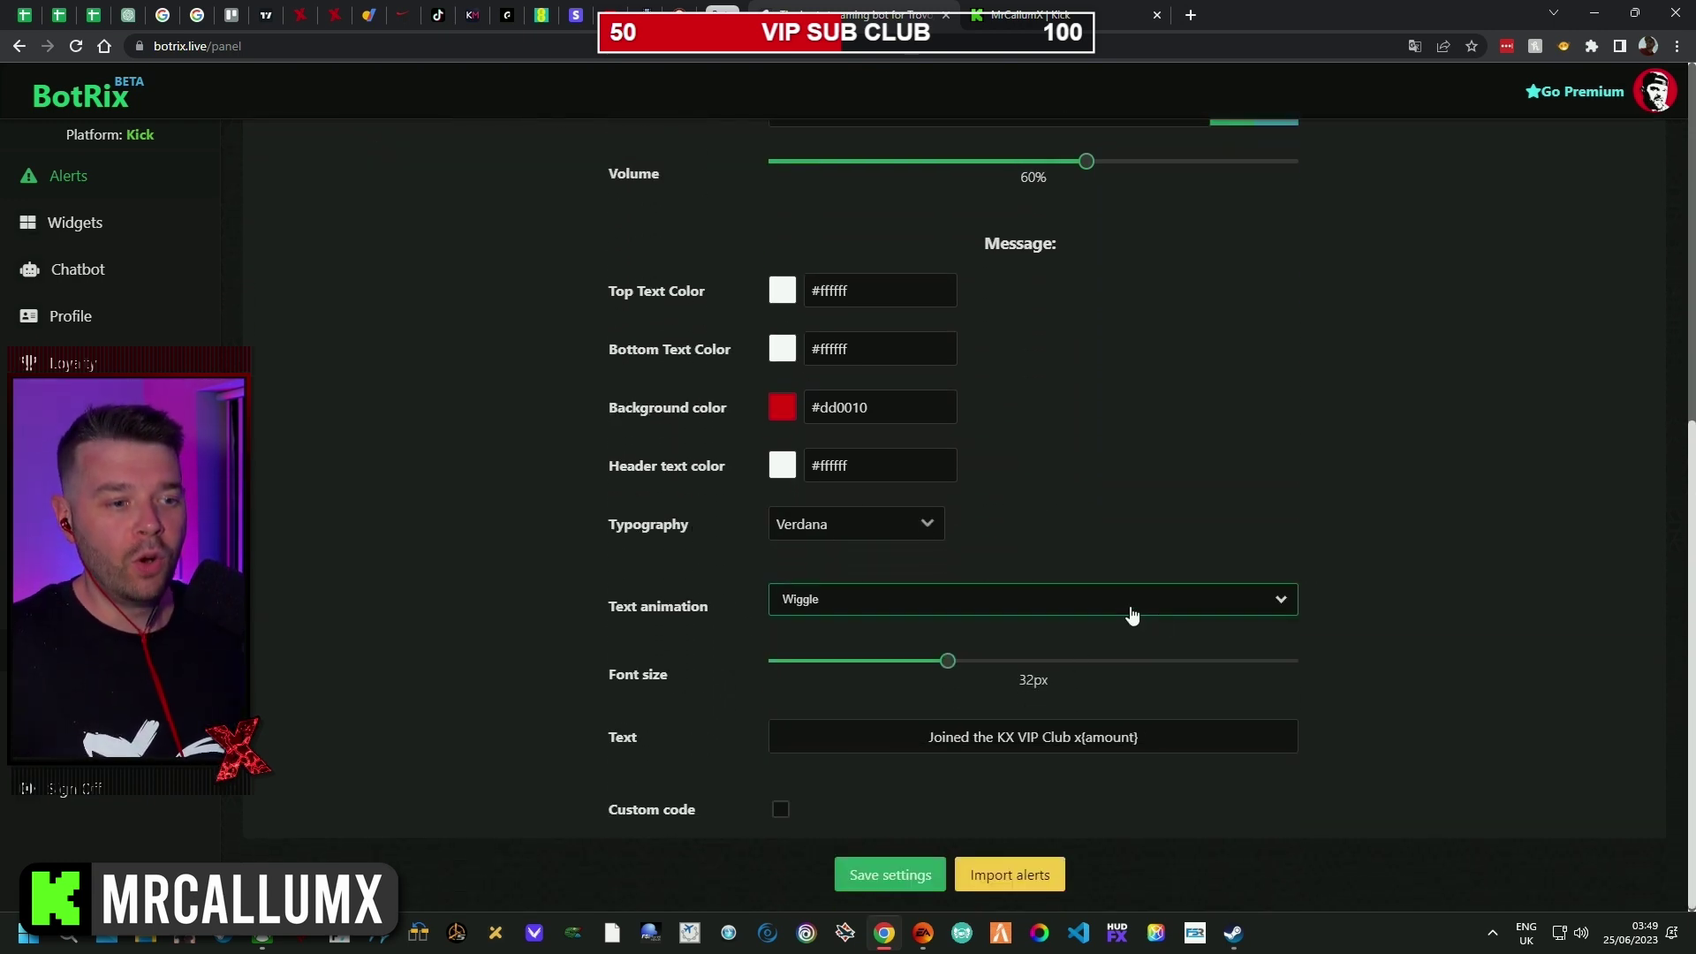
left_click(487, 438)
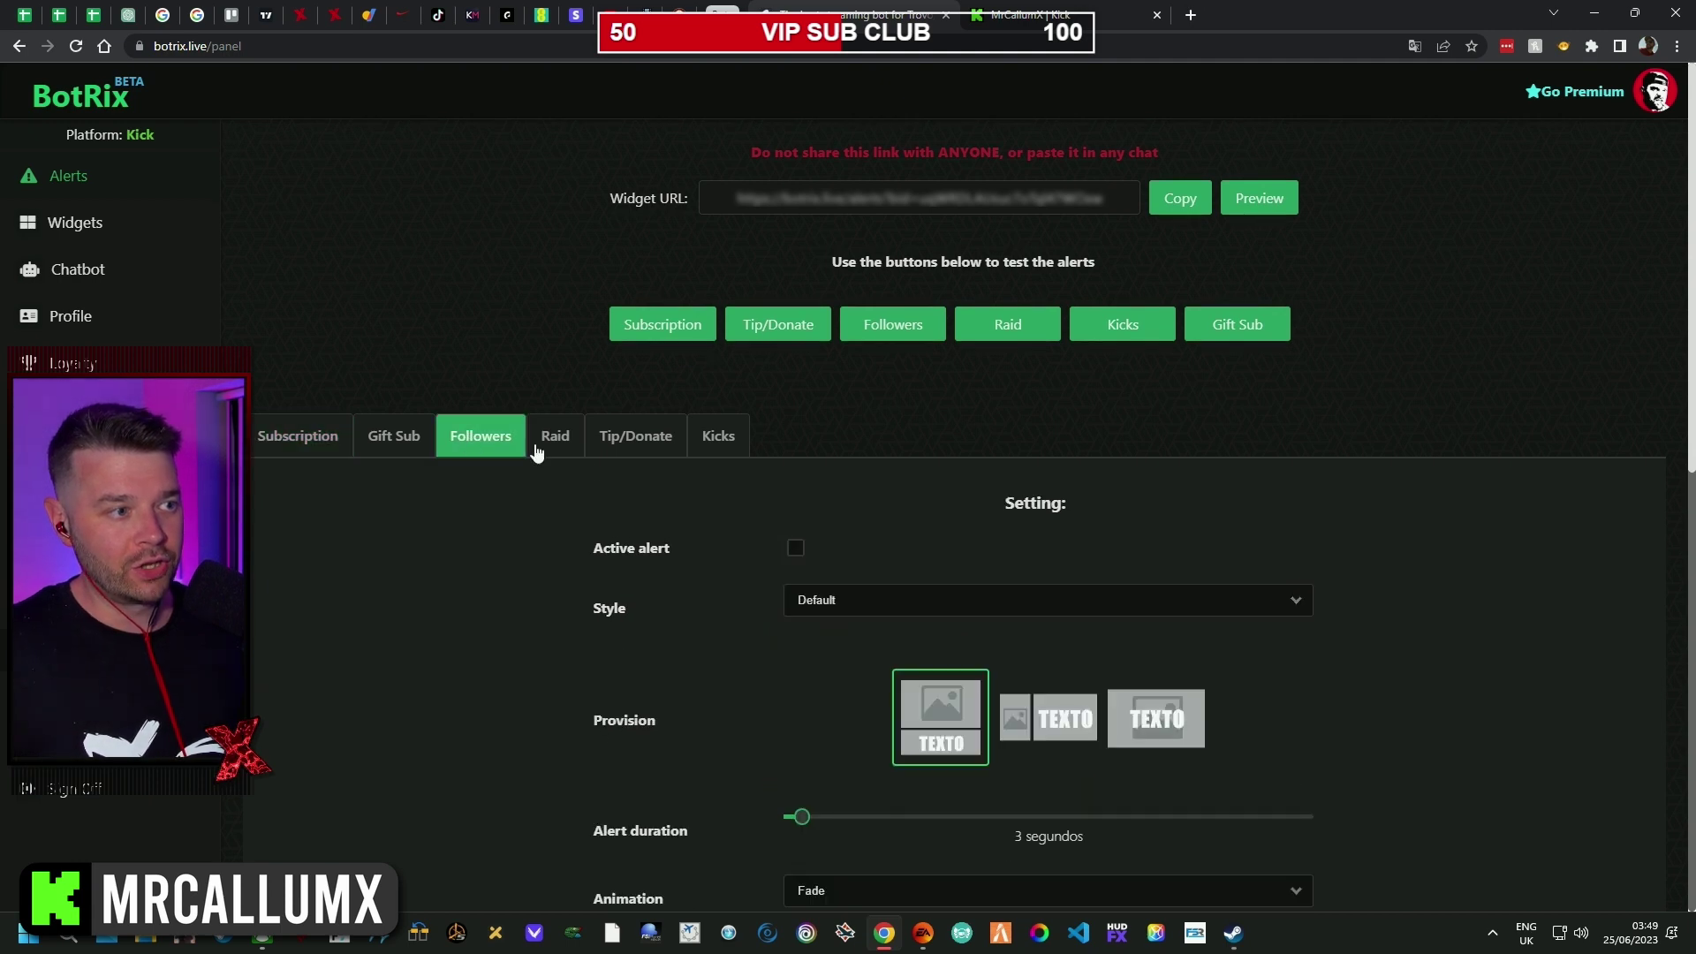
left_click(553, 440)
left_click(669, 439)
left_click(696, 438)
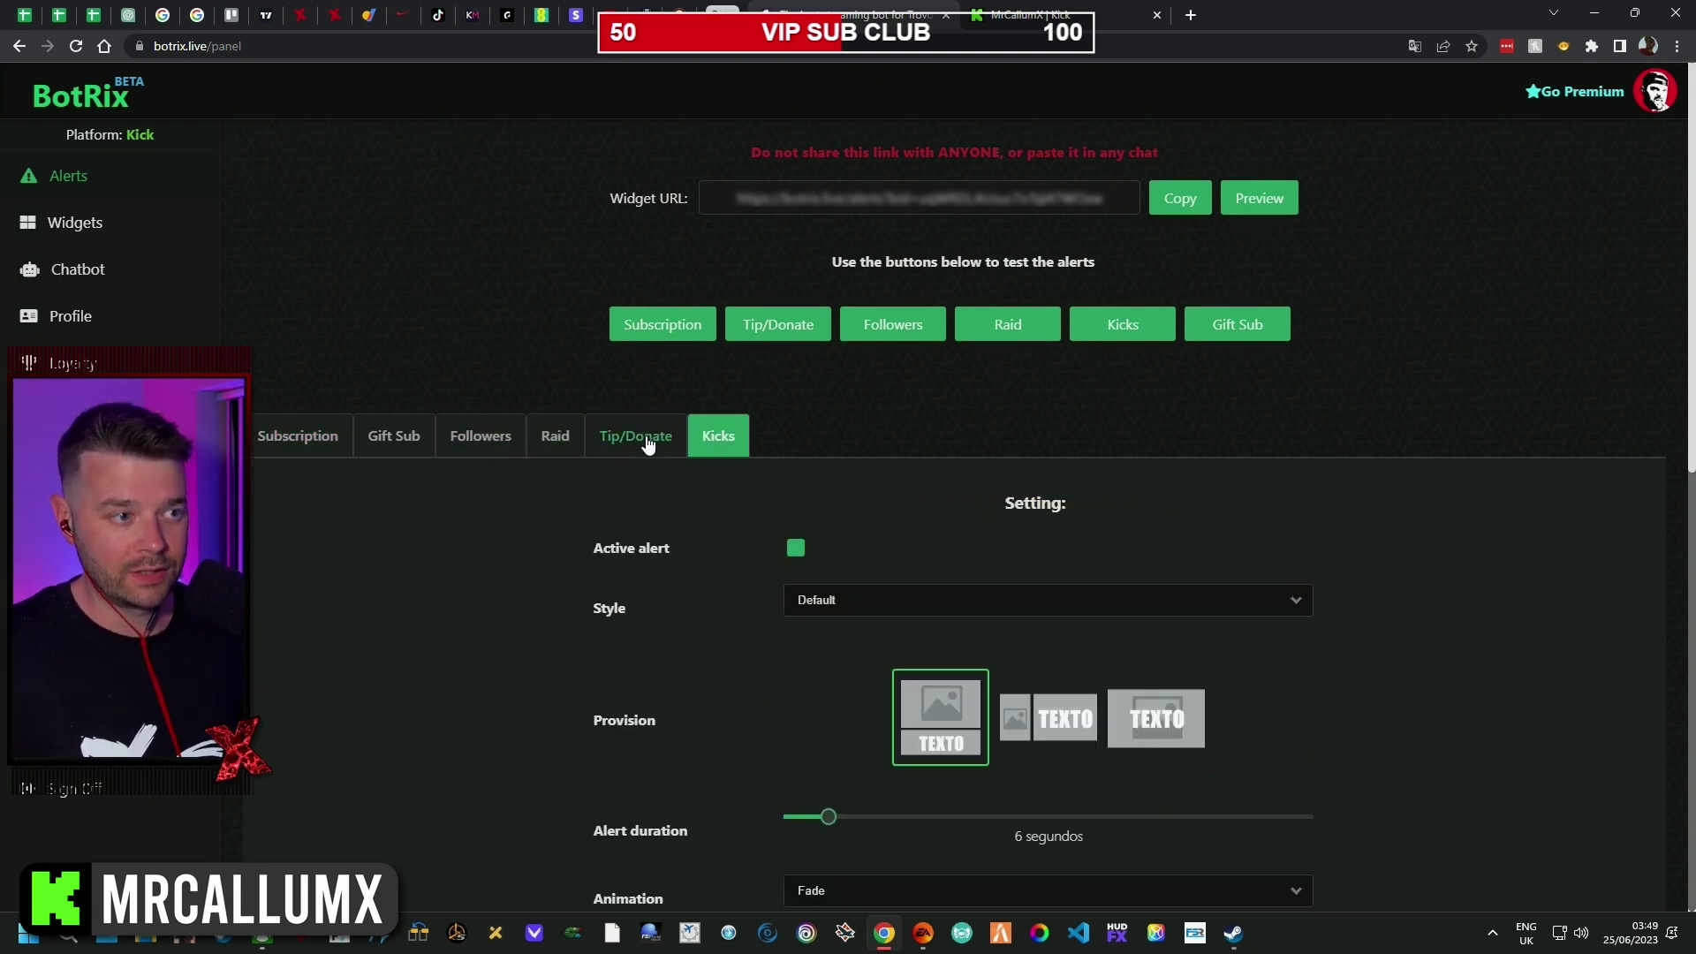
left_click(314, 446)
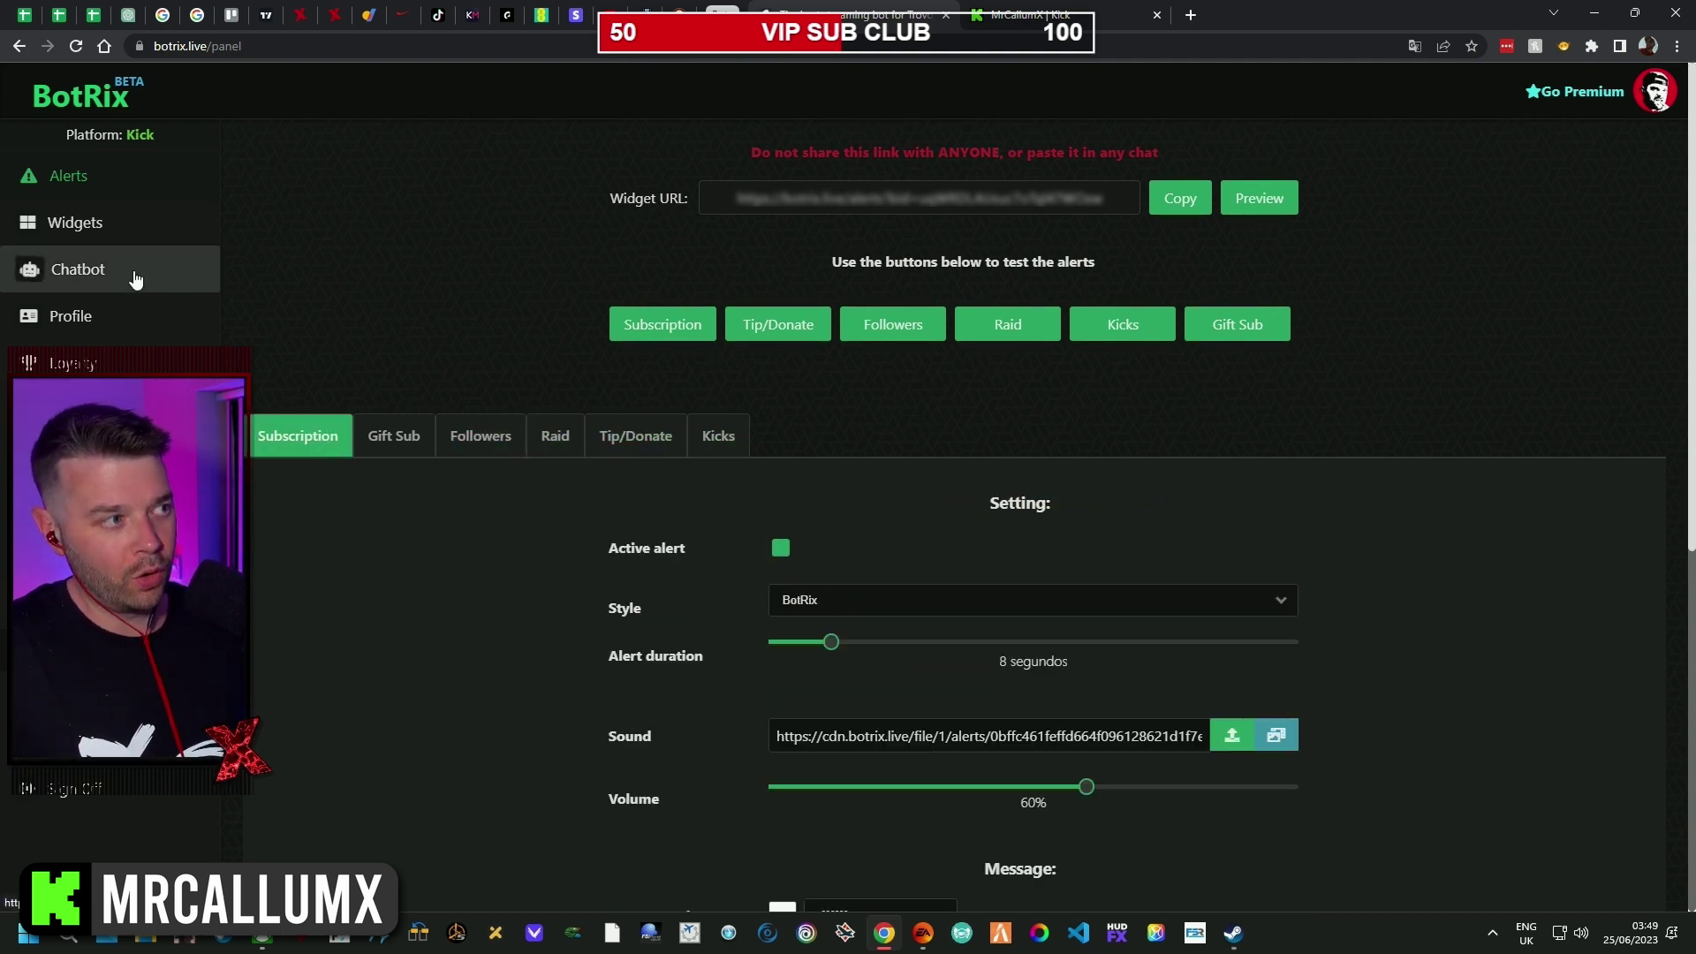
Copy the Viewers counter widget URL from BotRix's Widgets page
left_click(134, 226)
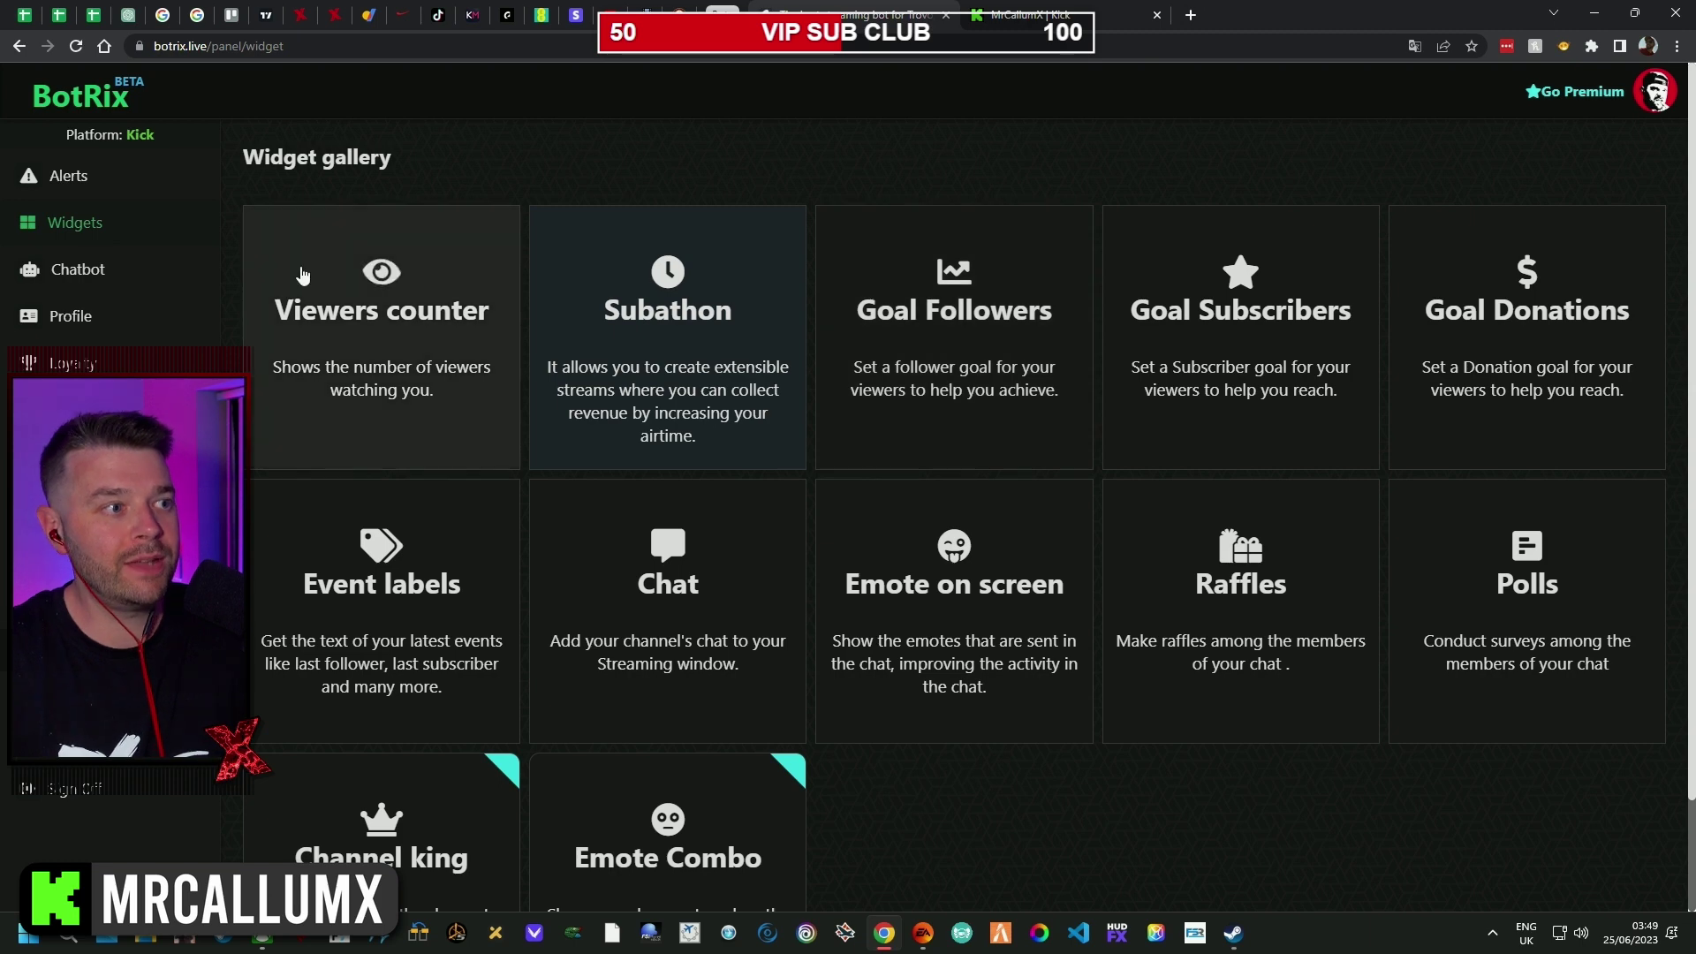
left_click(477, 315)
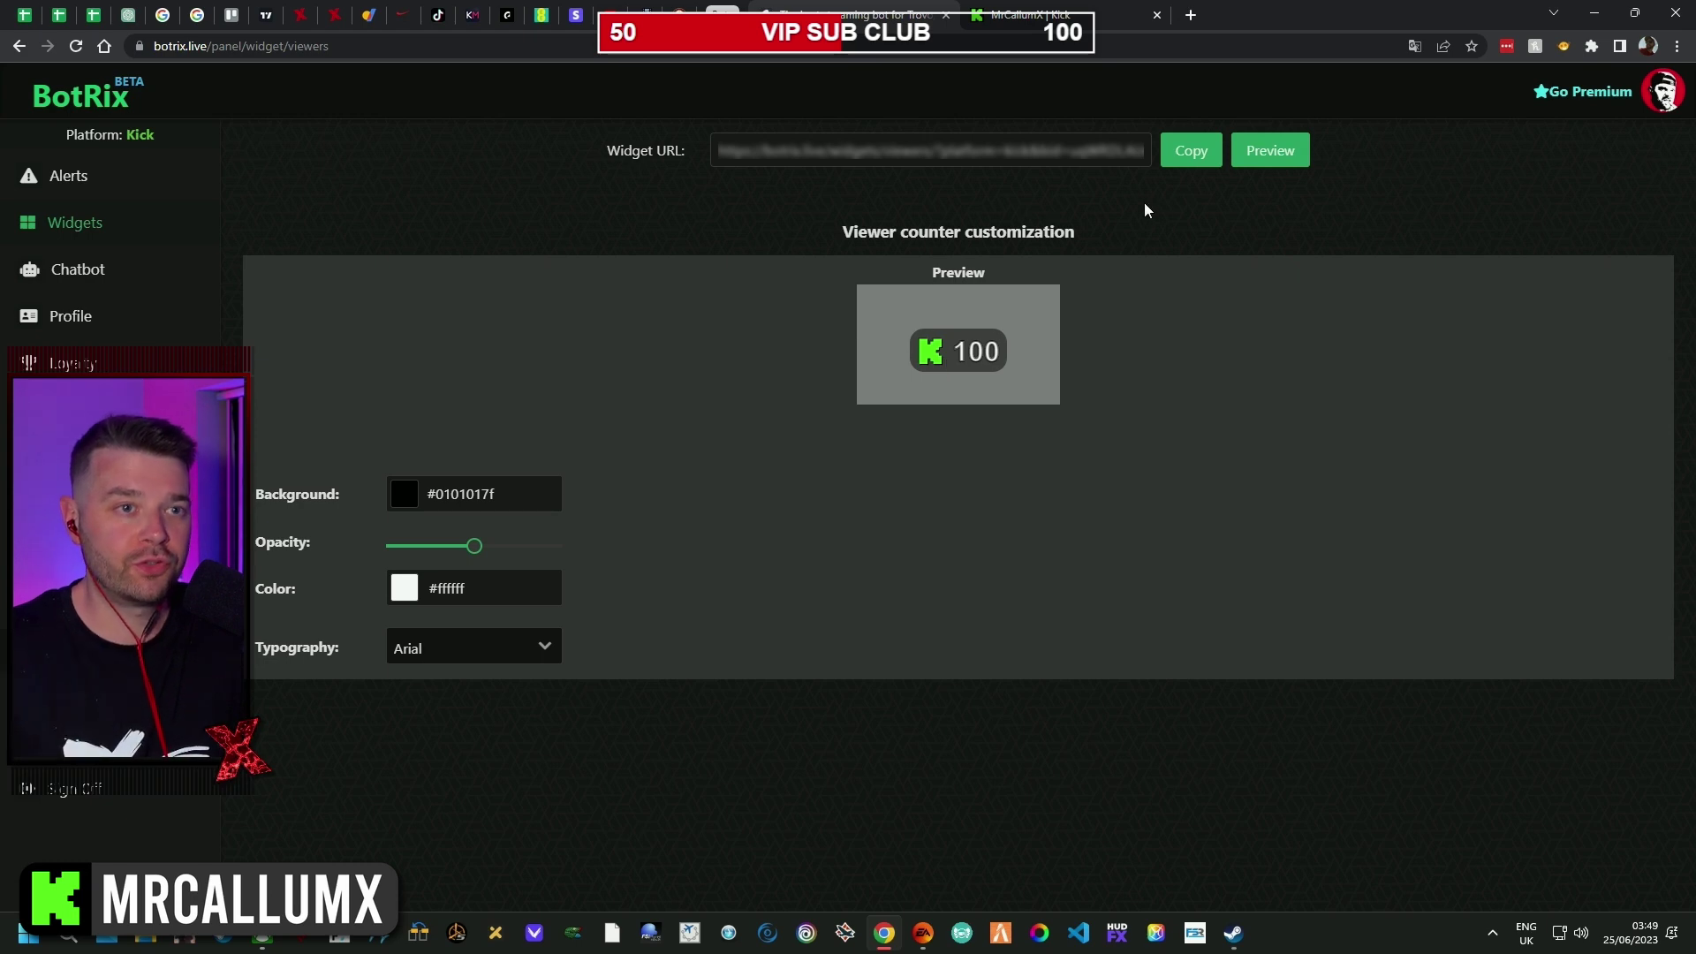
left_click(1184, 152)
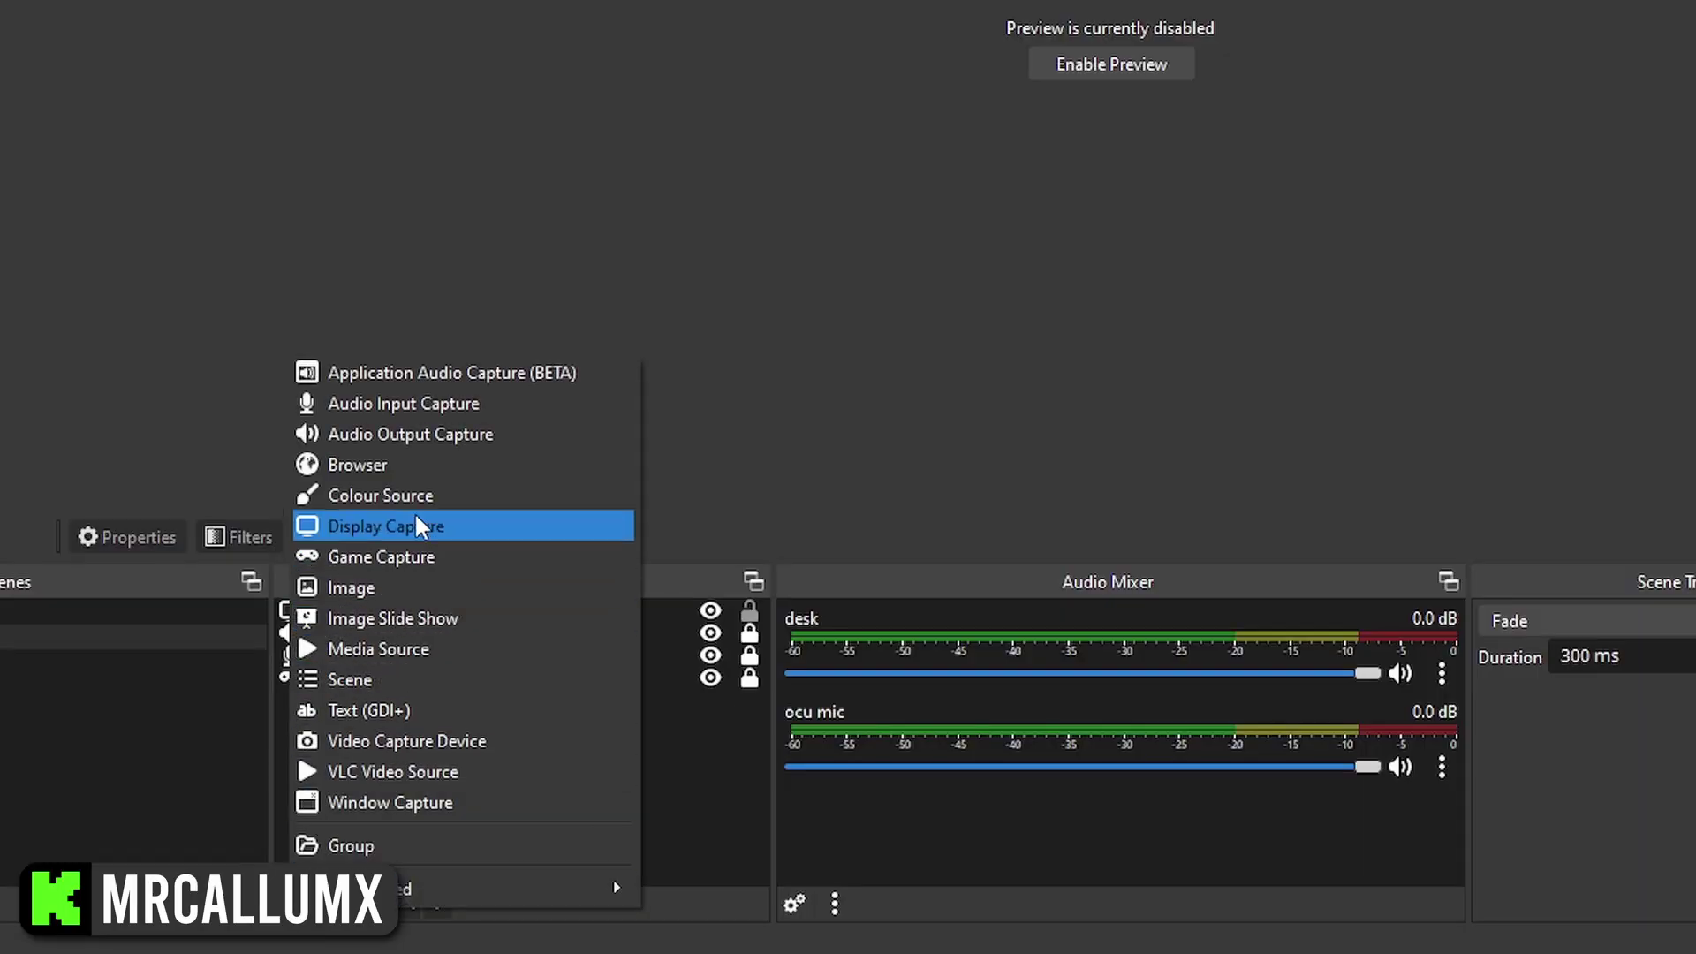
Add a Browser source in OBS and select its existing URL for replacement
left_click(433, 465)
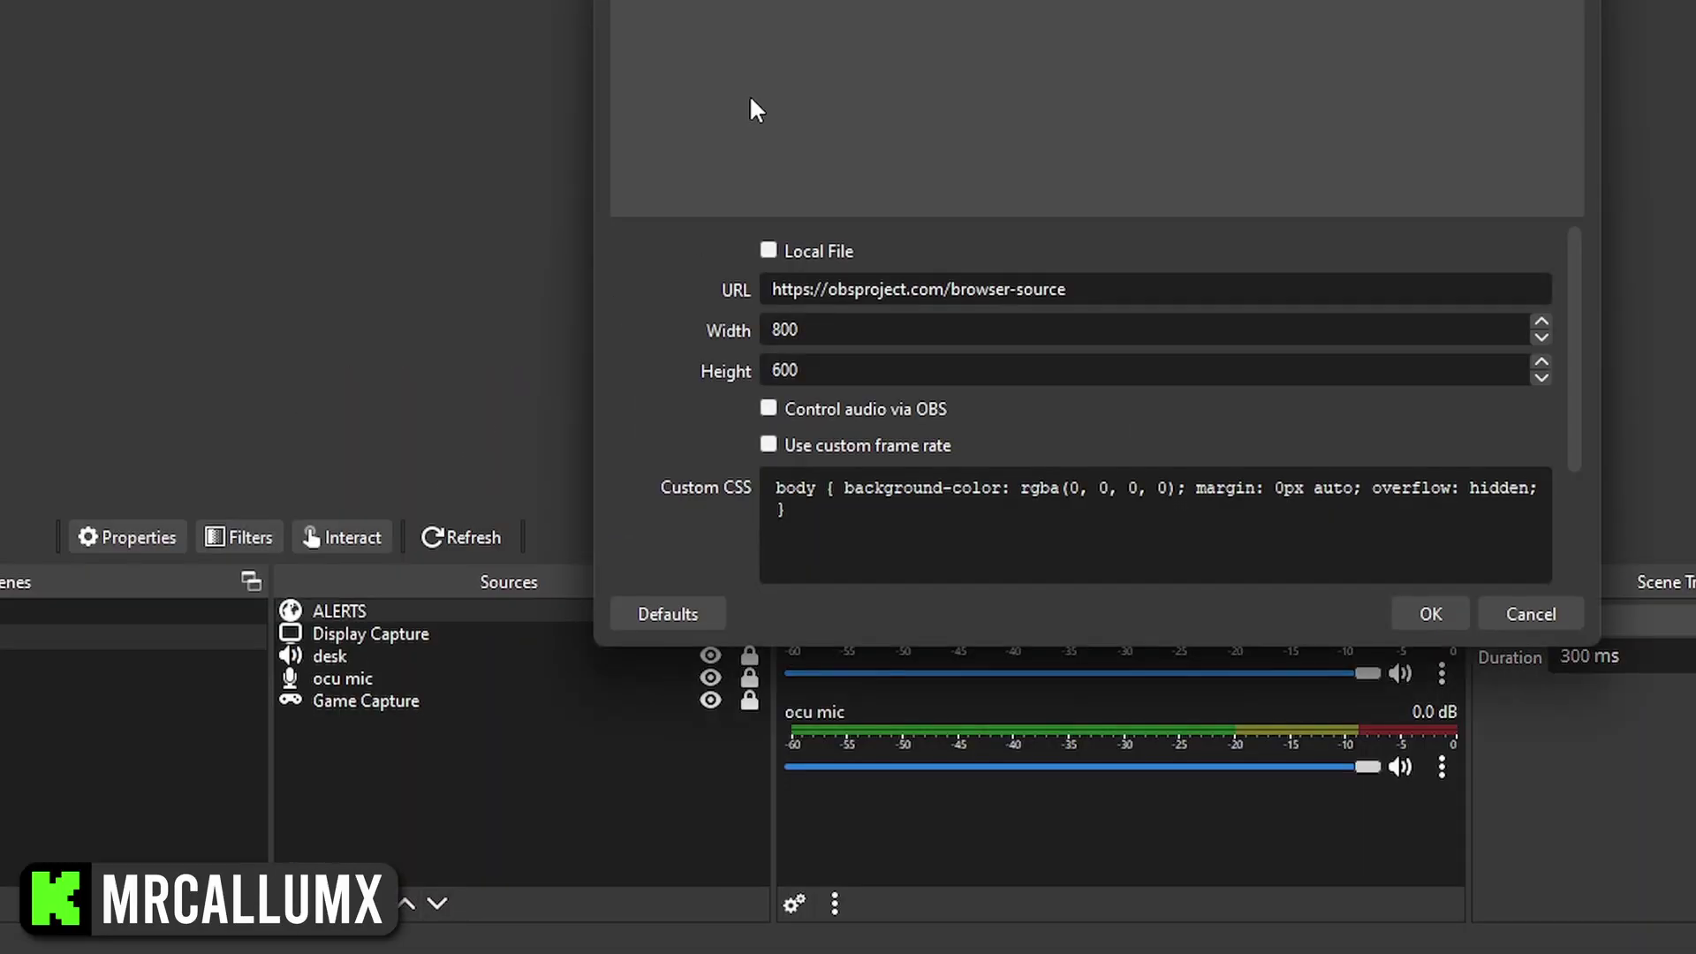
left_click_drag(773, 289, 1066, 289)
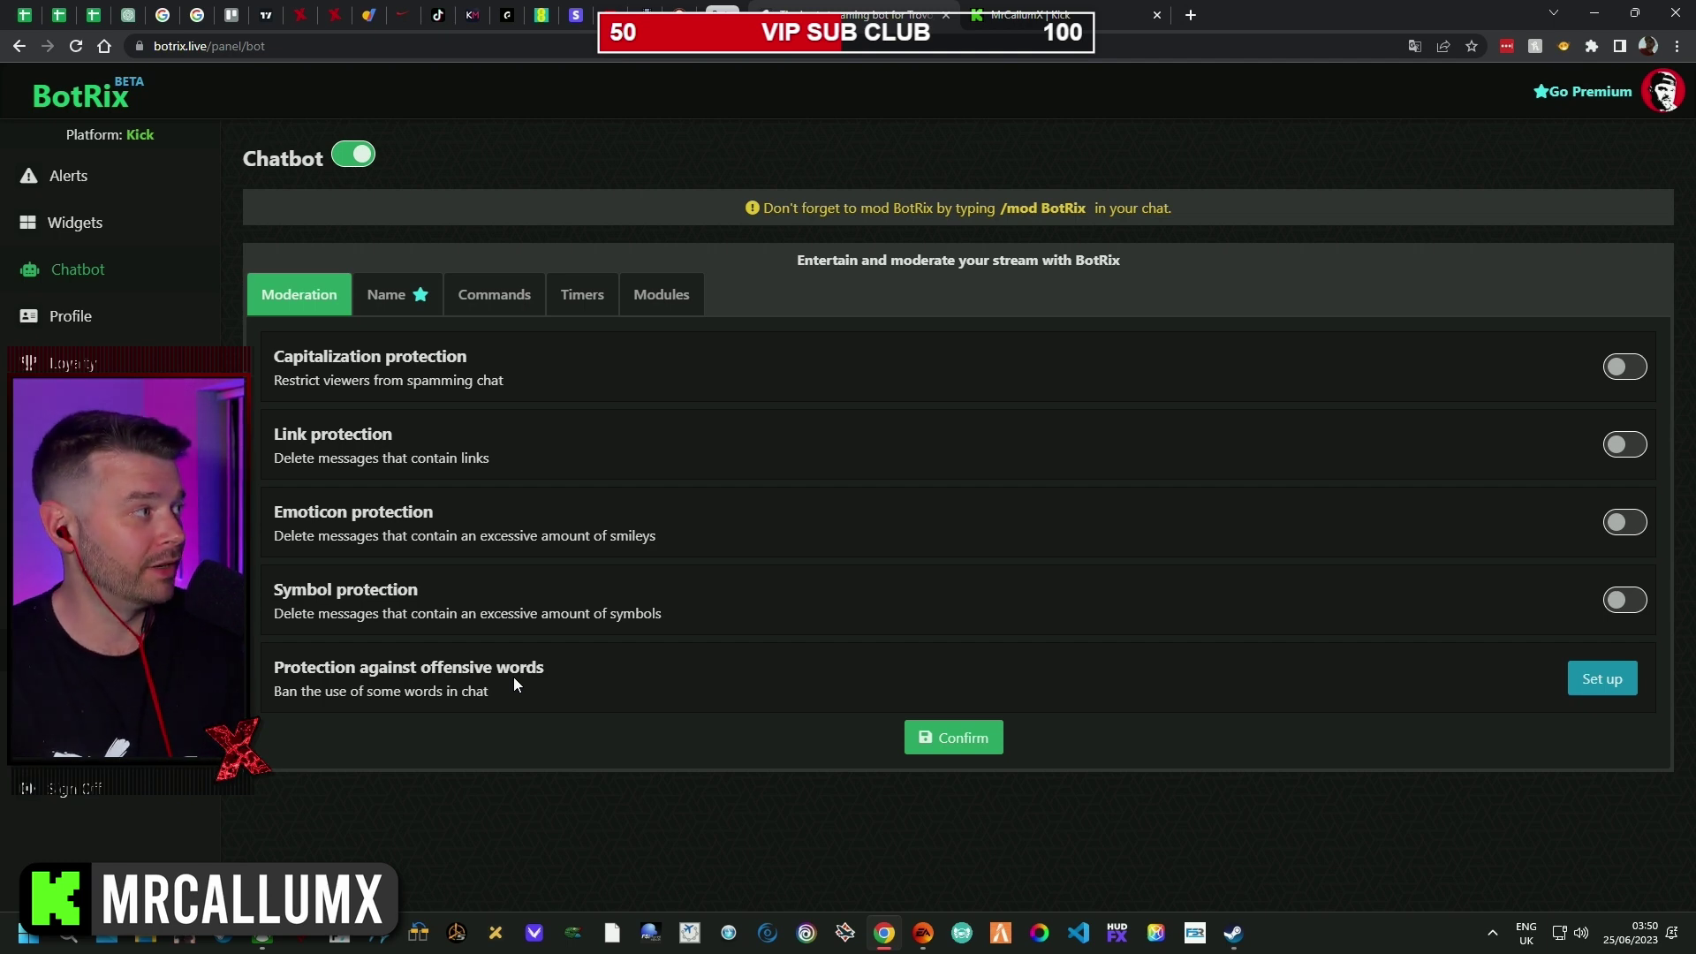
Check the chatbot's Name and Commands tabs, then view its Timers list
left_click(396, 296)
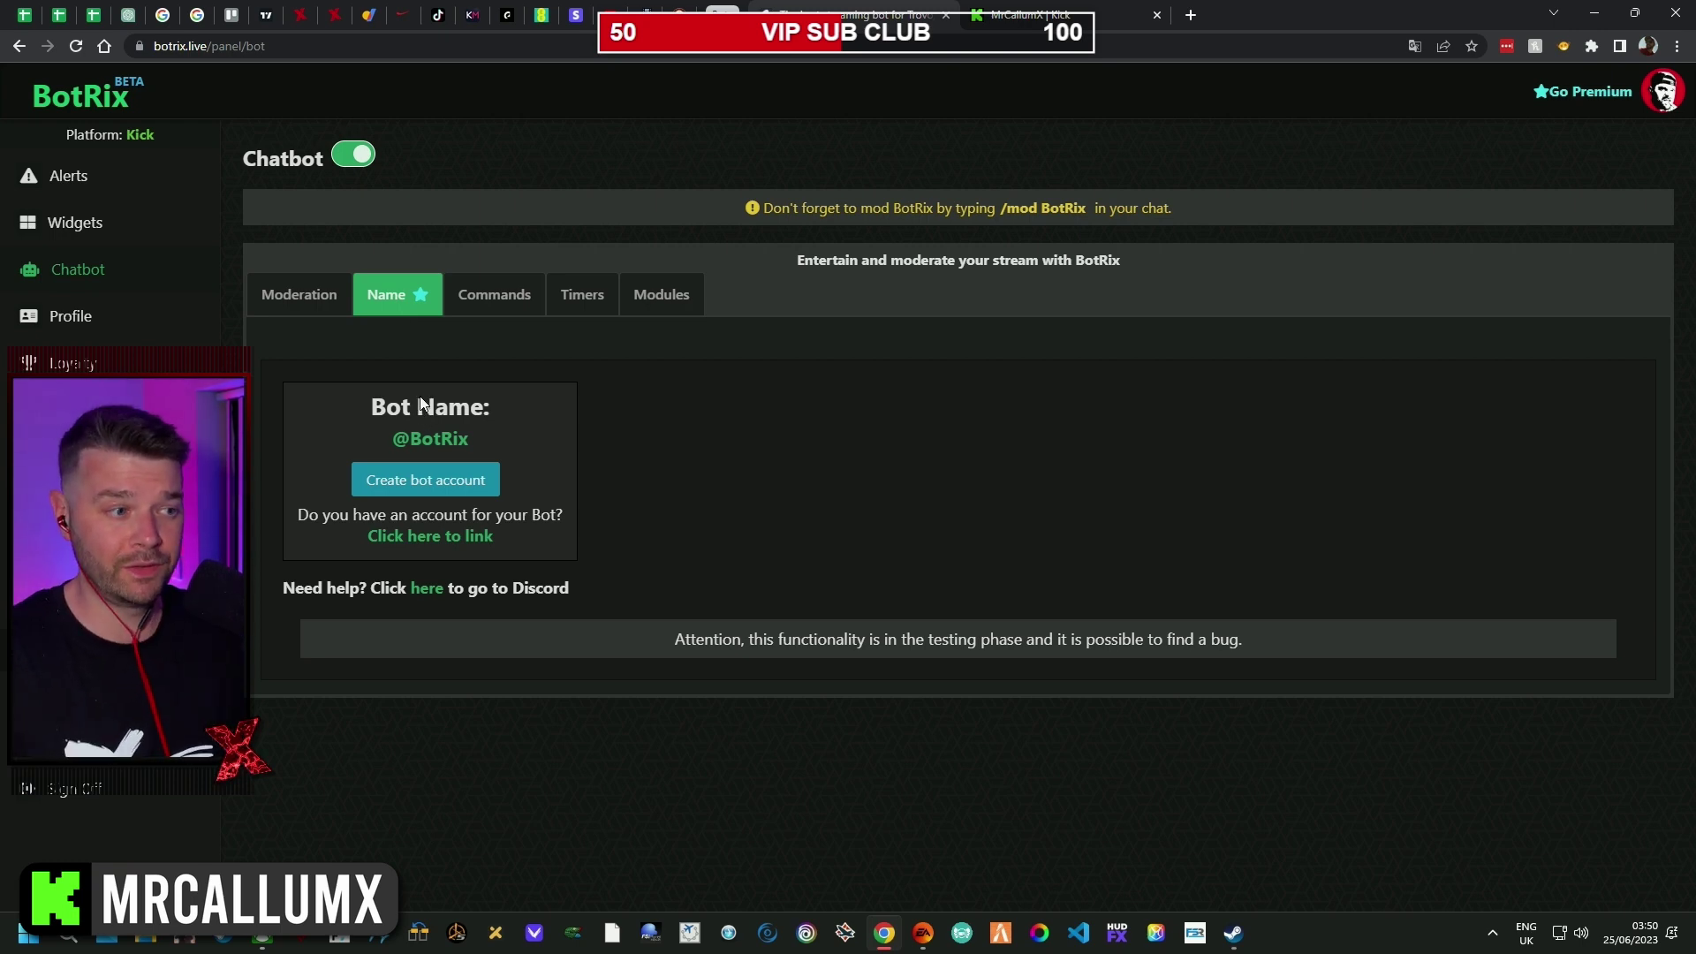
left_click(501, 300)
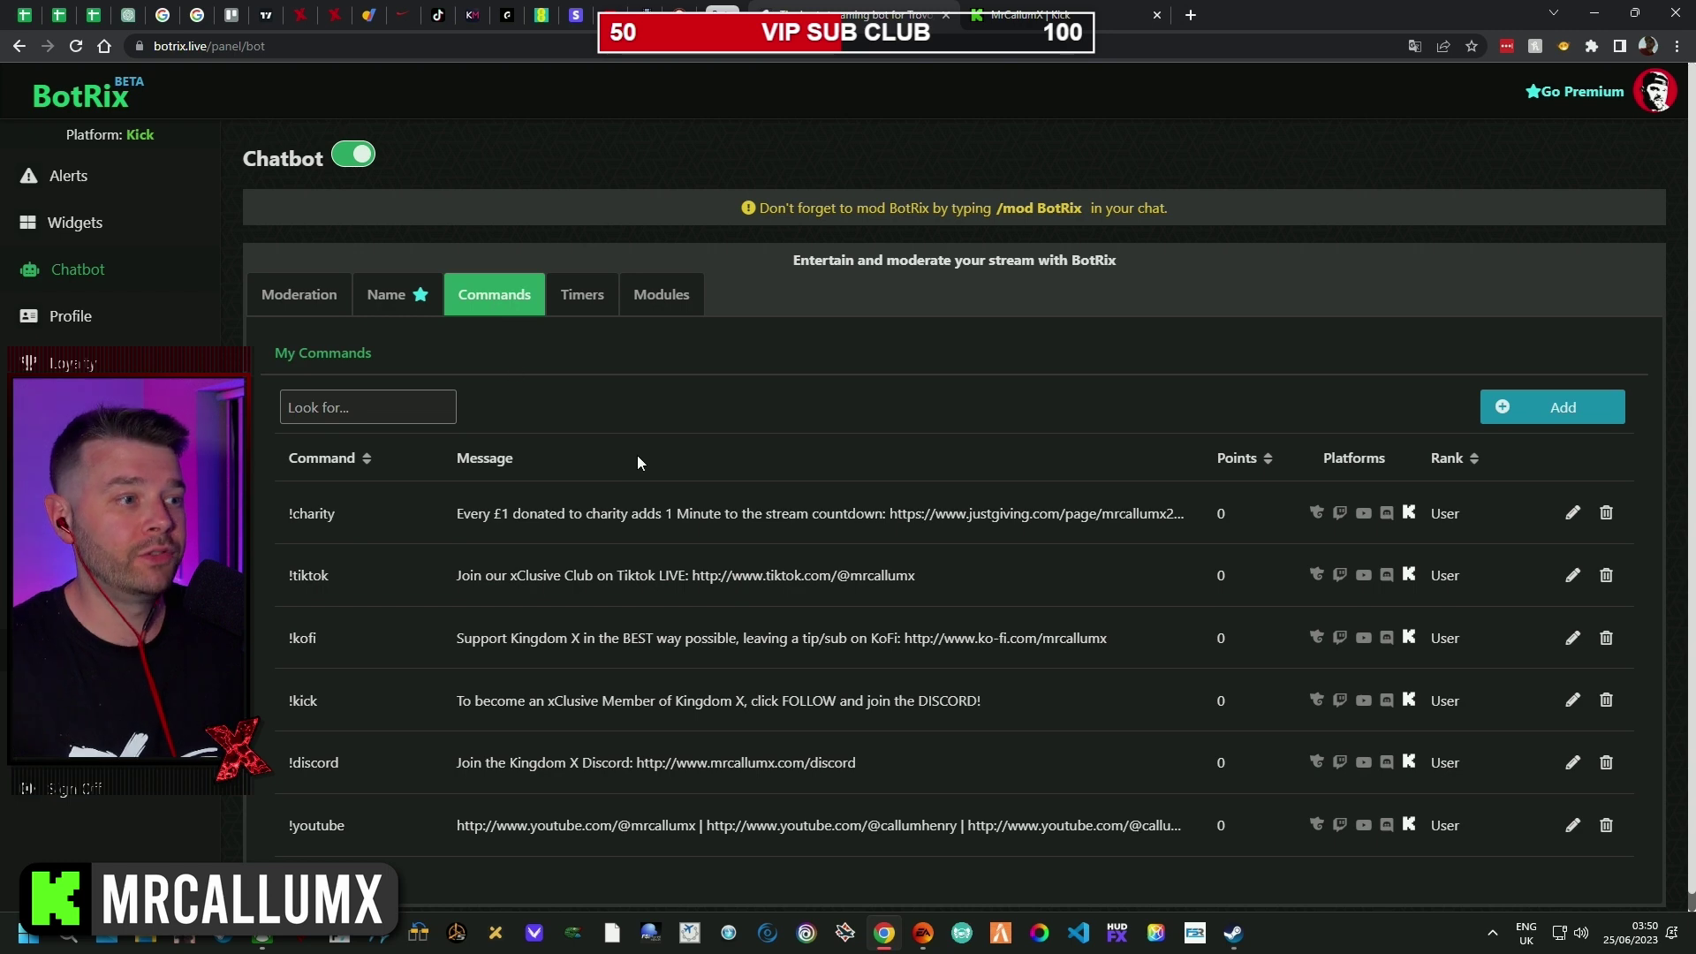
scroll(638, 454, "down", 1)
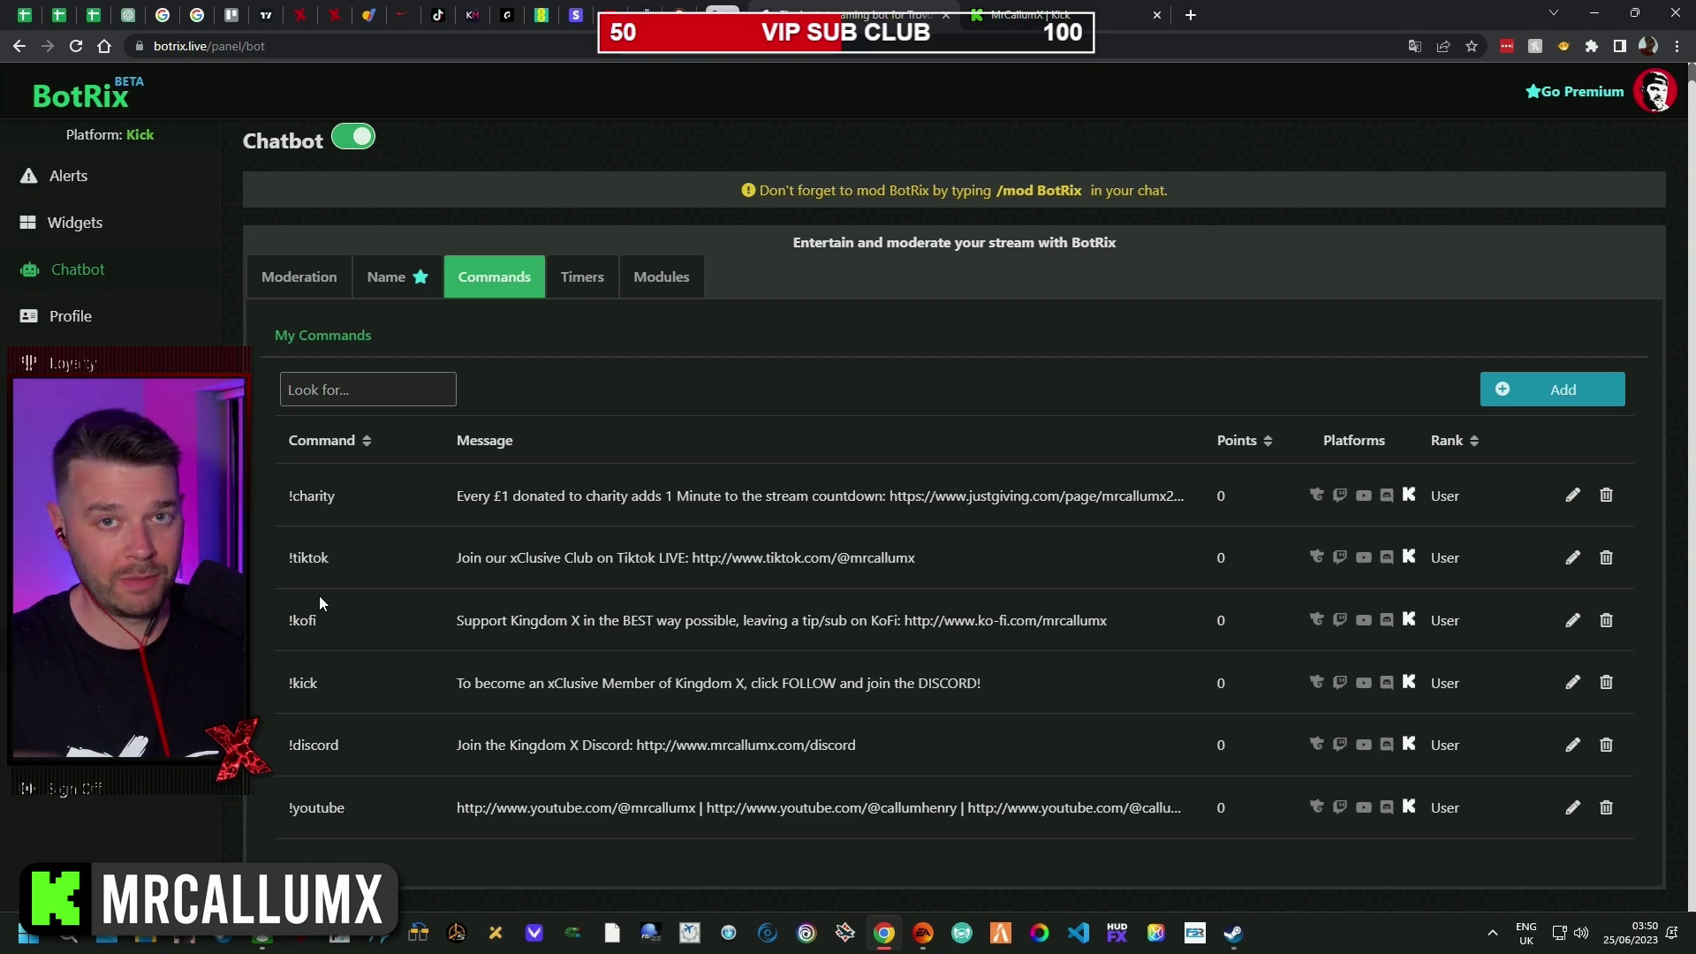
left_click(593, 291)
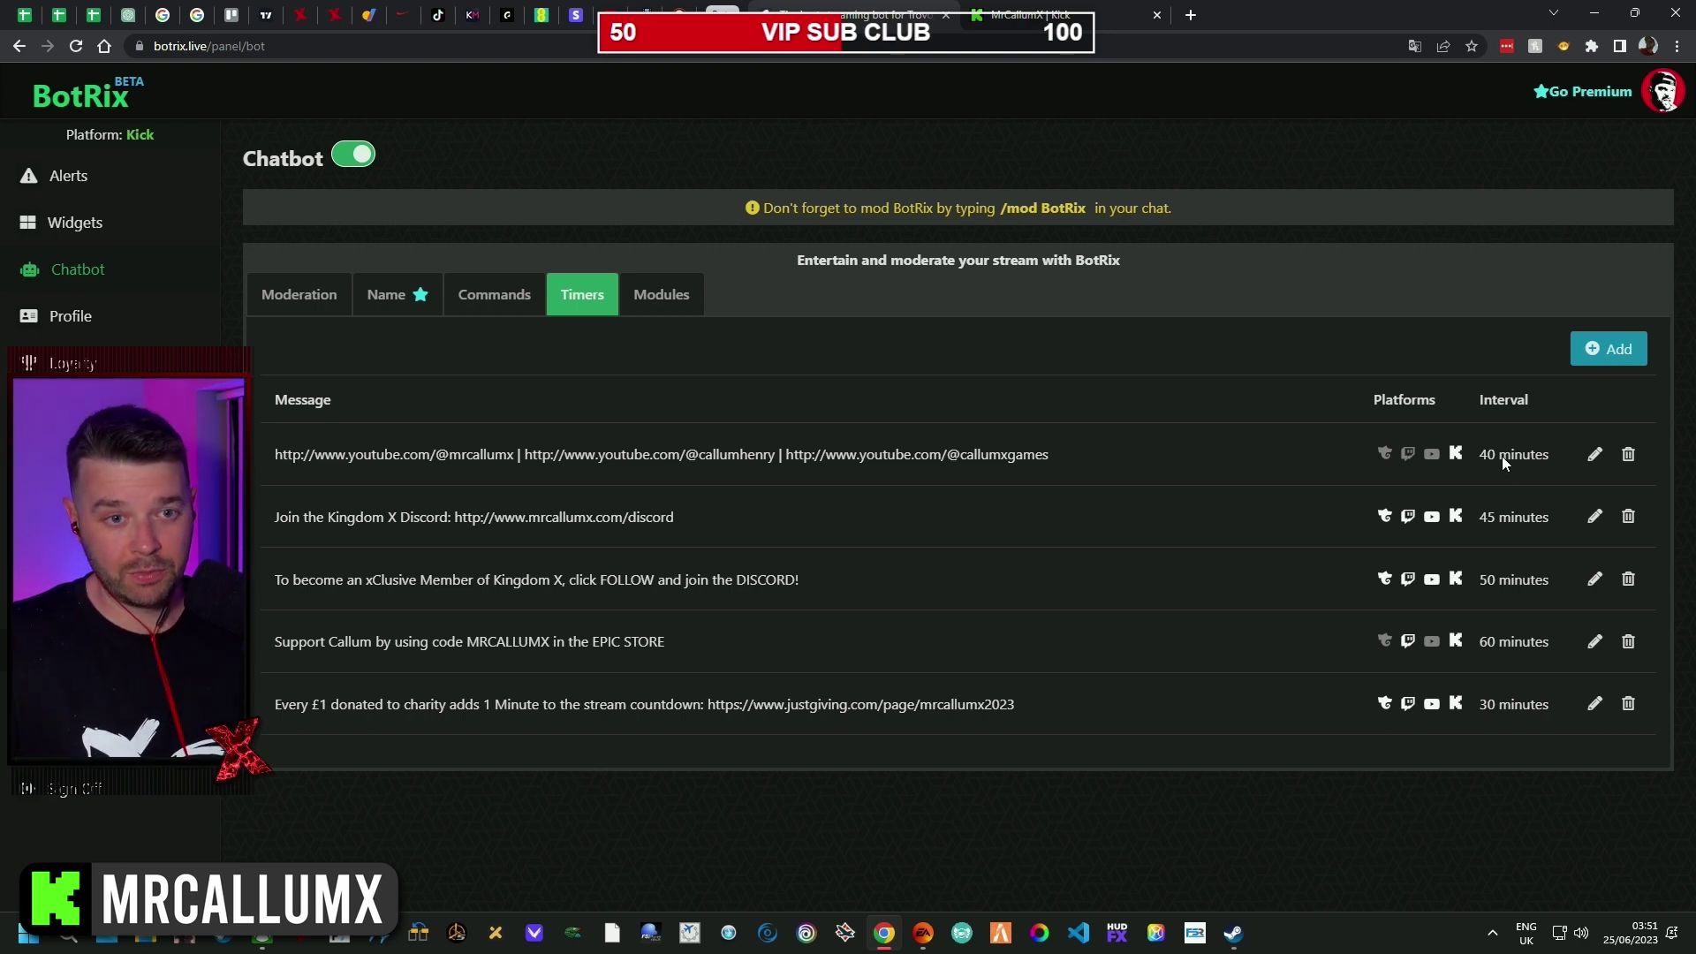
Set the YouTube links timer to require 20 chat lines, keeping its 40-minute interval
left_click(1594, 456)
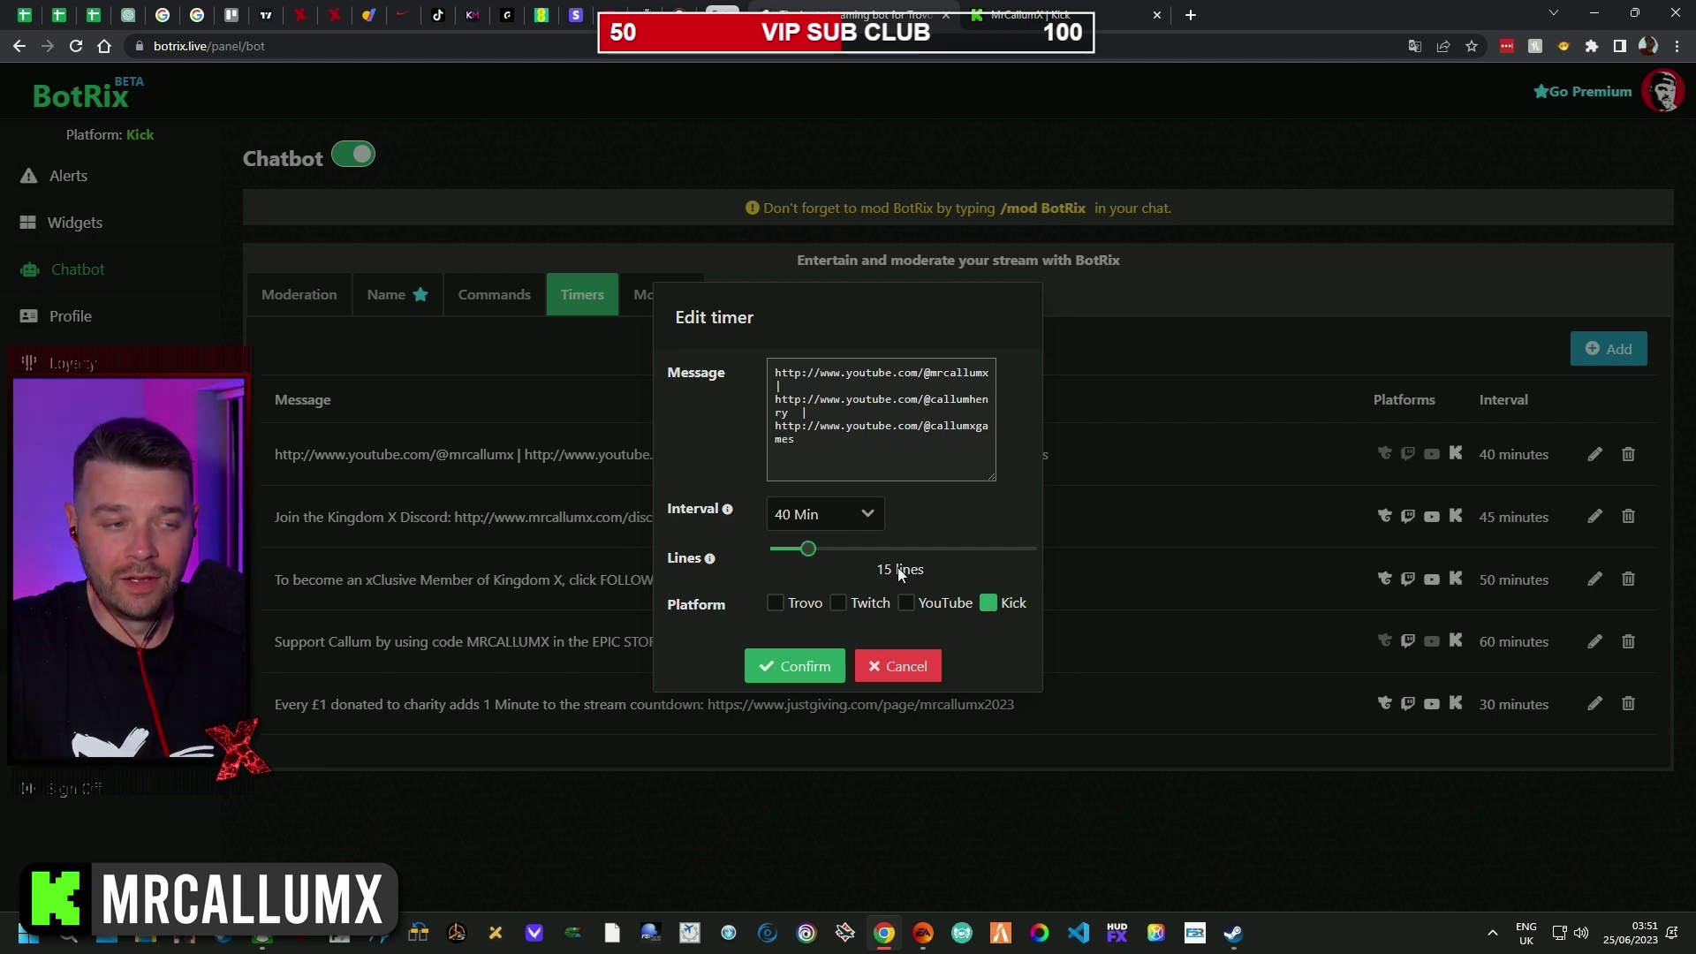
left_click(819, 549)
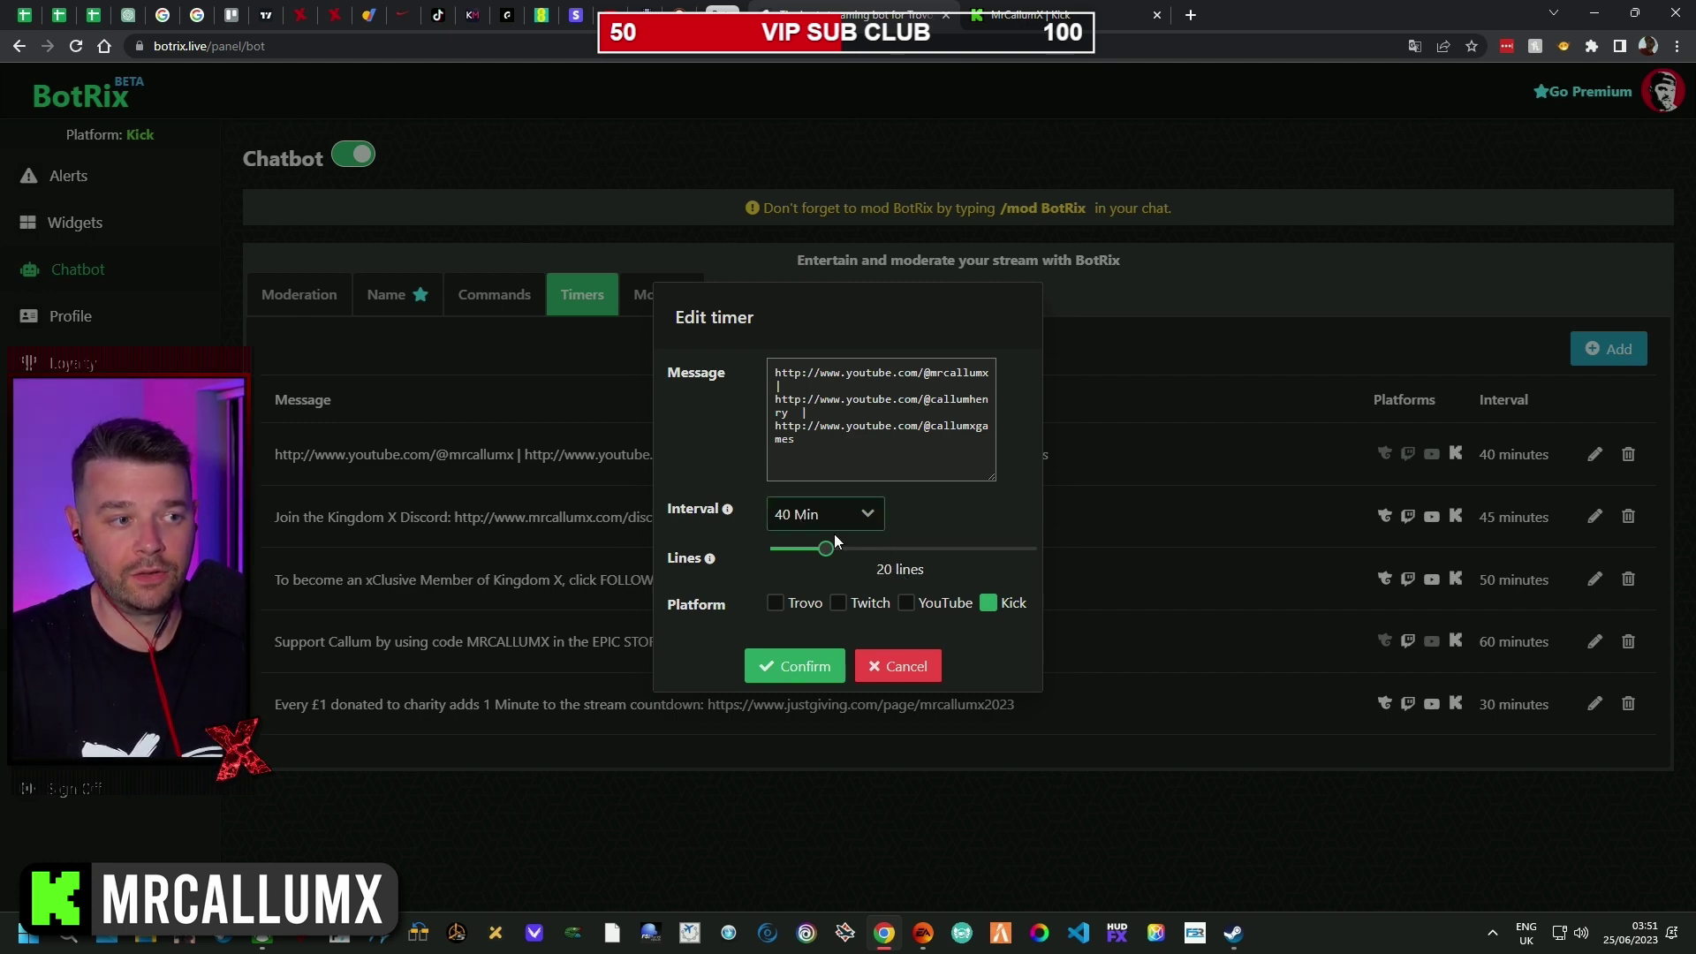
left_click(800, 668)
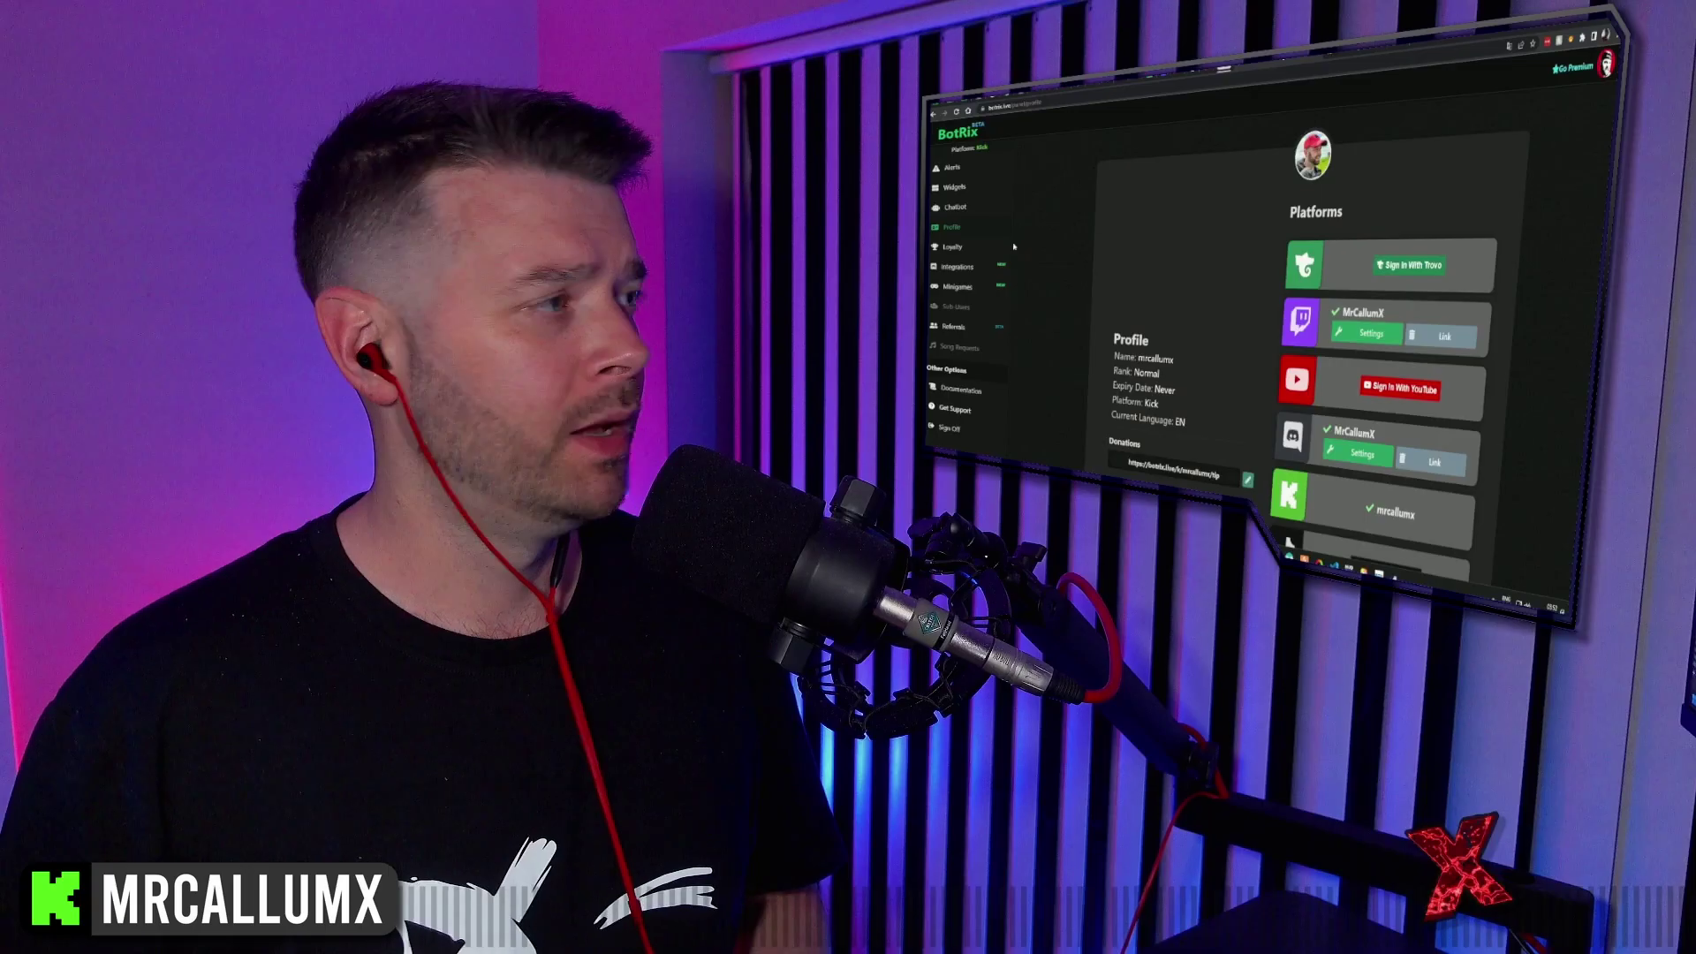